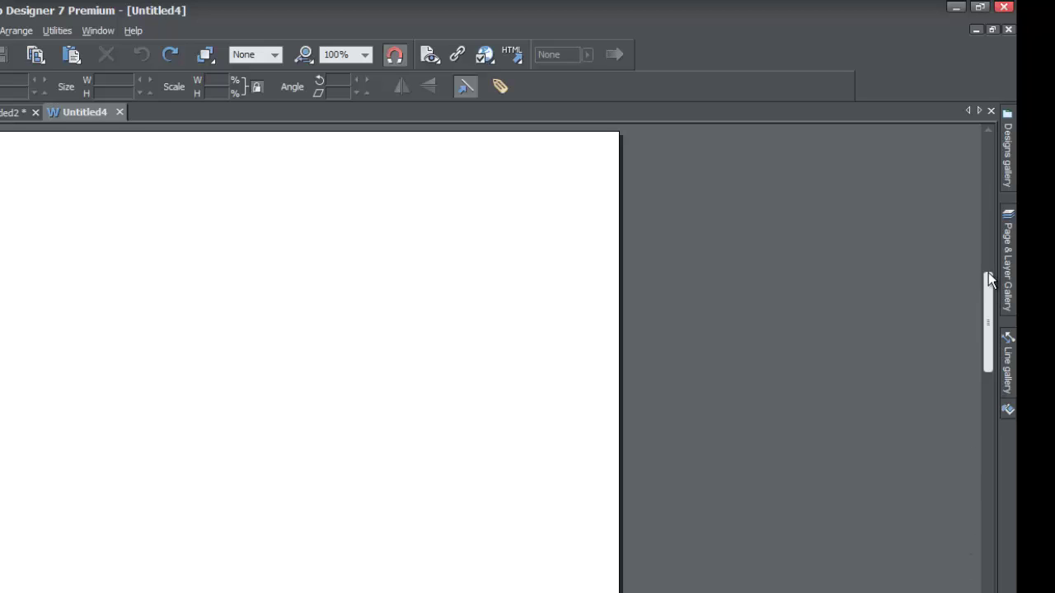
# - Open the Designs gallery, keep it pinned open, and collapse its Navigation Bars folder
pyautogui.click(1004, 158)
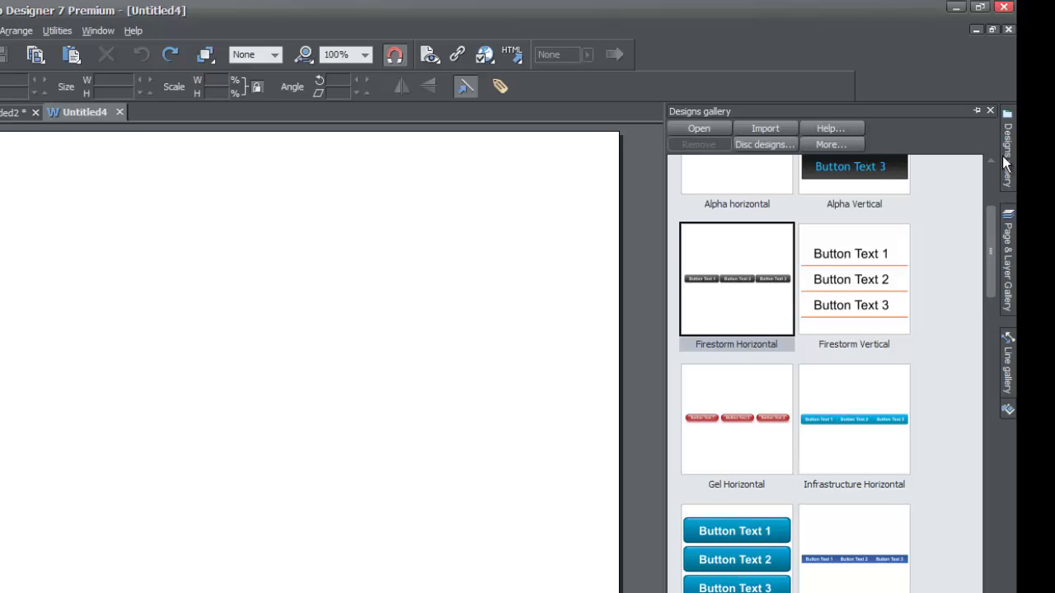
pyautogui.click(976, 110)
pyautogui.moveTo(993, 243); pyautogui.dragTo(985, 188)
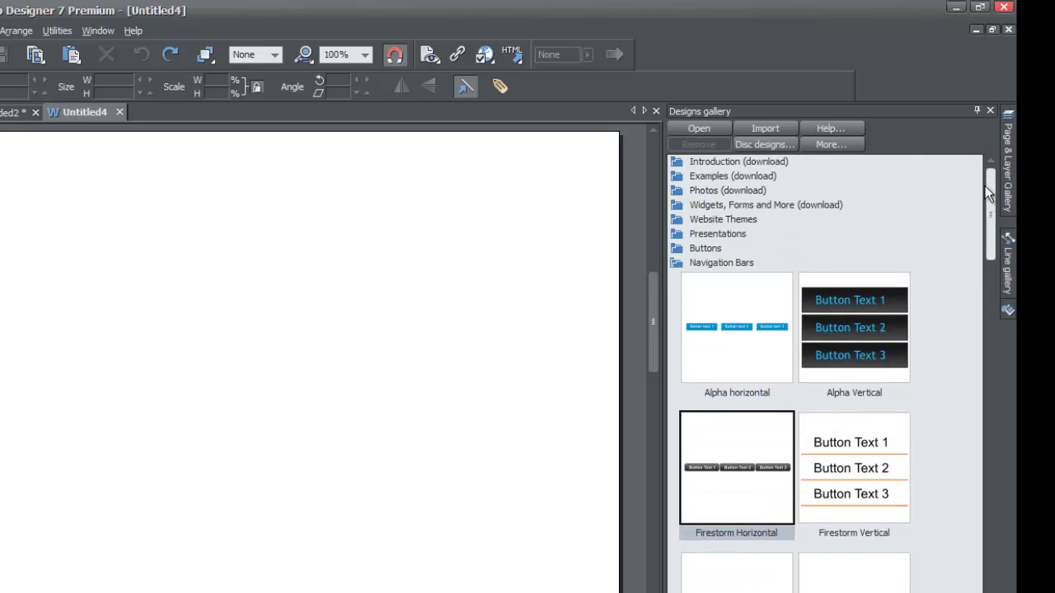
pyautogui.click(675, 264)
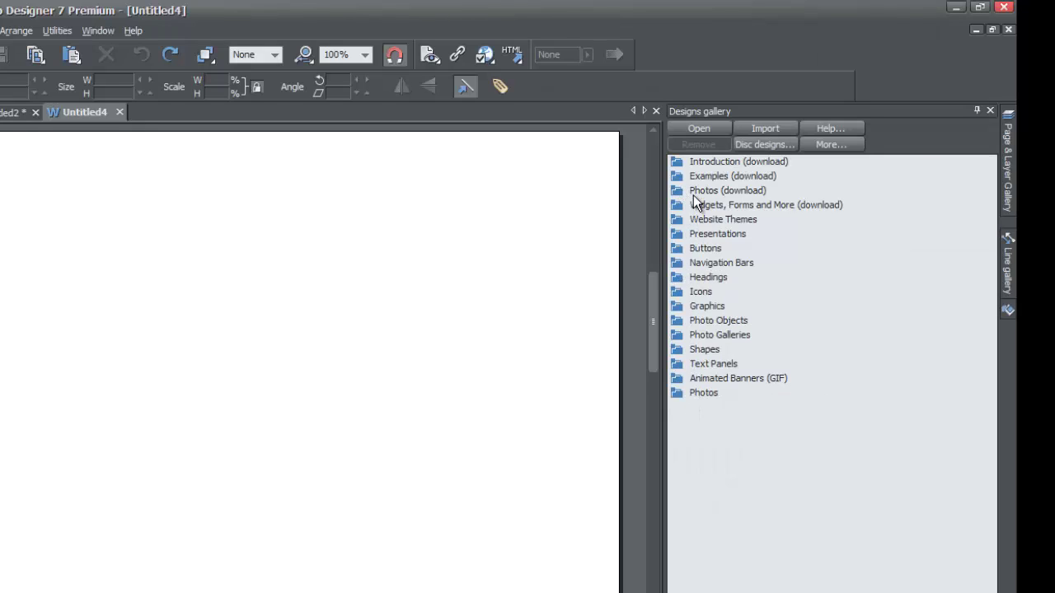
# - Insert the Firestorm Horizontal navigation bar from the Designs gallery near the page's upper edge and enlarge it to about 381 px wide
pyautogui.moveTo(694, 195)
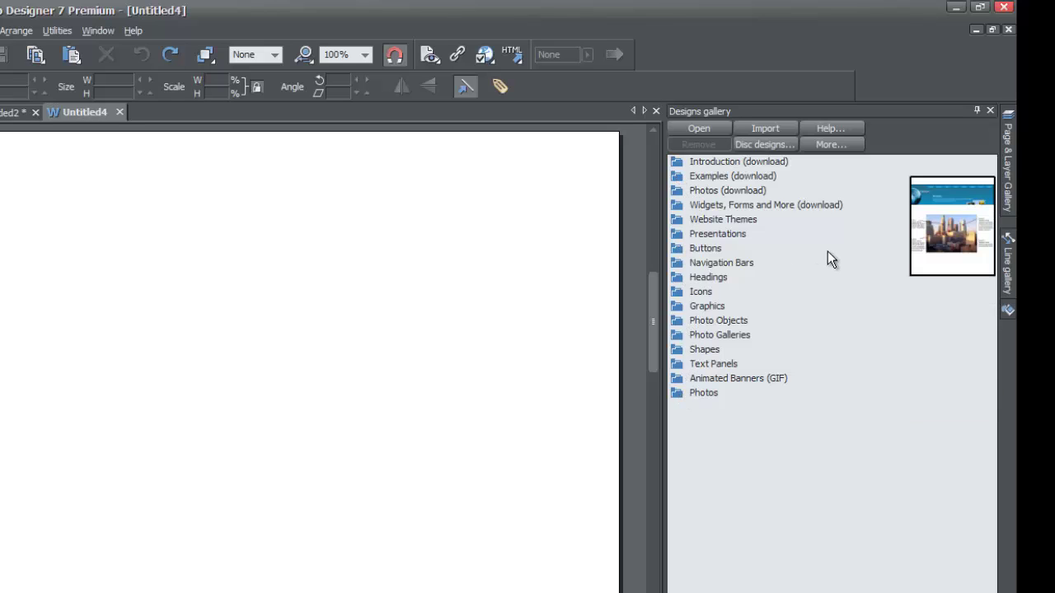
pyautogui.moveTo(681, 267)
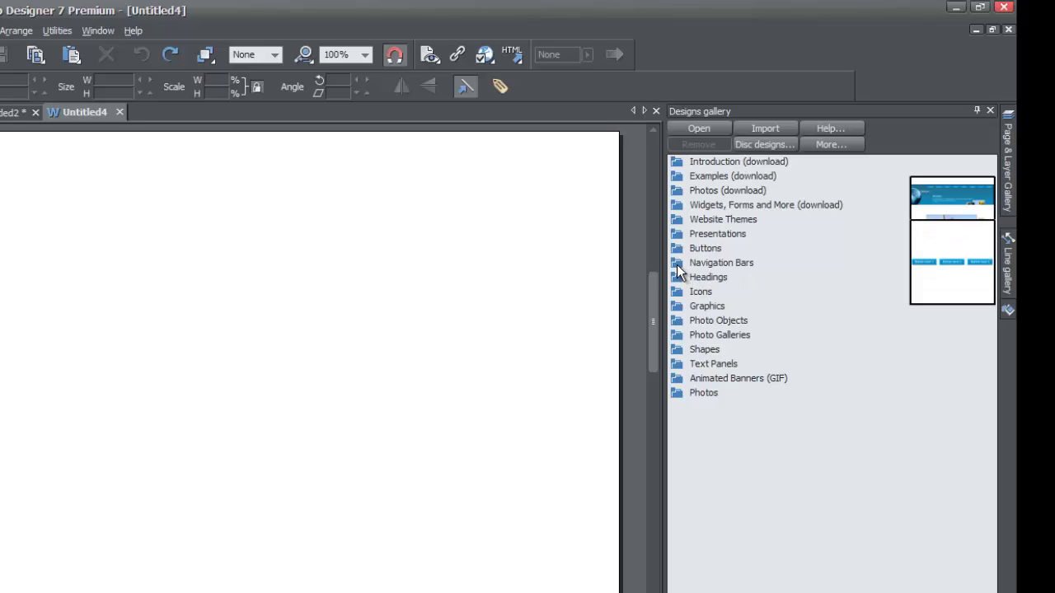
pyautogui.click(677, 265)
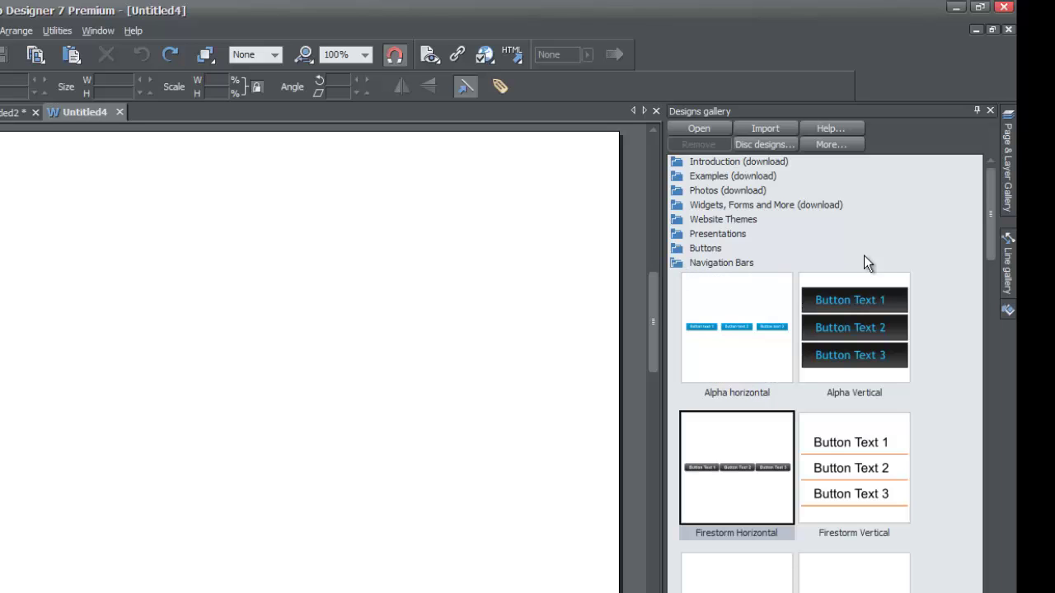
pyautogui.moveTo(989, 224)
pyautogui.mouseDown()
pyautogui.moveTo(993, 245)
pyautogui.moveTo(991, 235)
pyautogui.mouseUp()
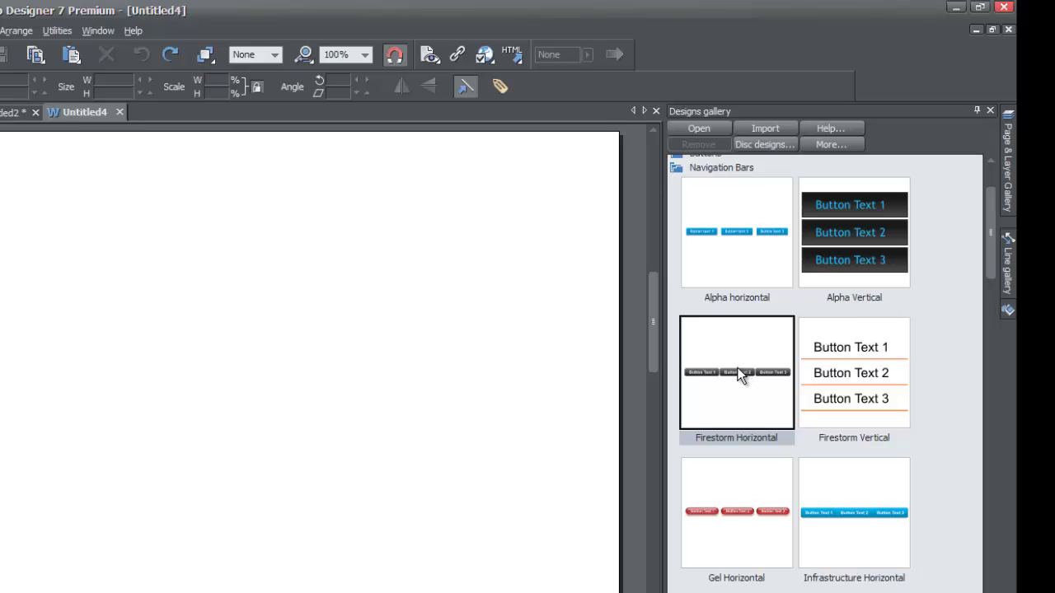
pyautogui.moveTo(740, 375); pyautogui.dragTo(252, 338)
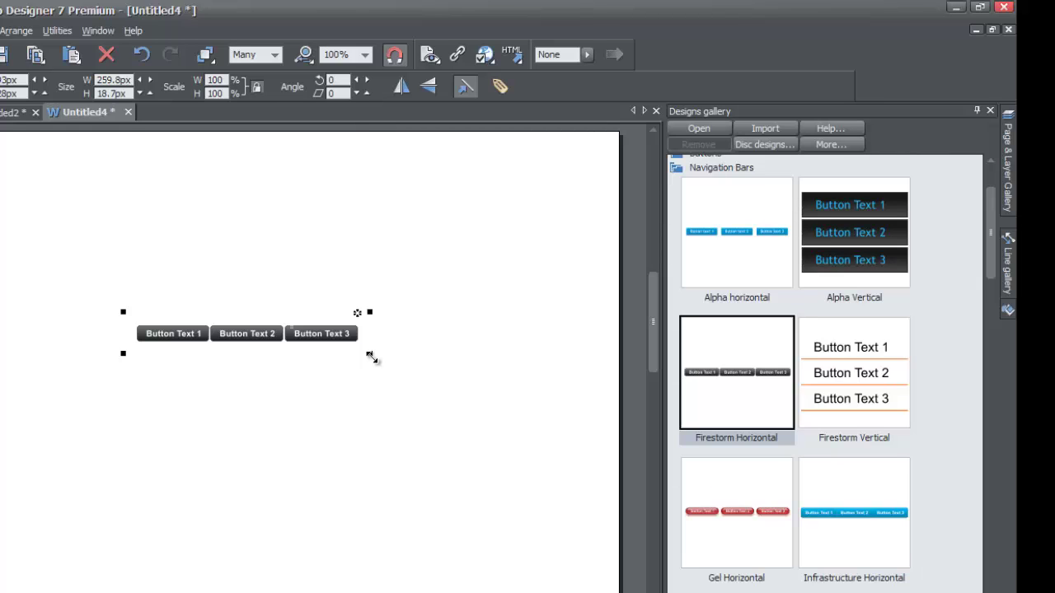
pyautogui.moveTo(370, 356); pyautogui.dragTo(349, 249)
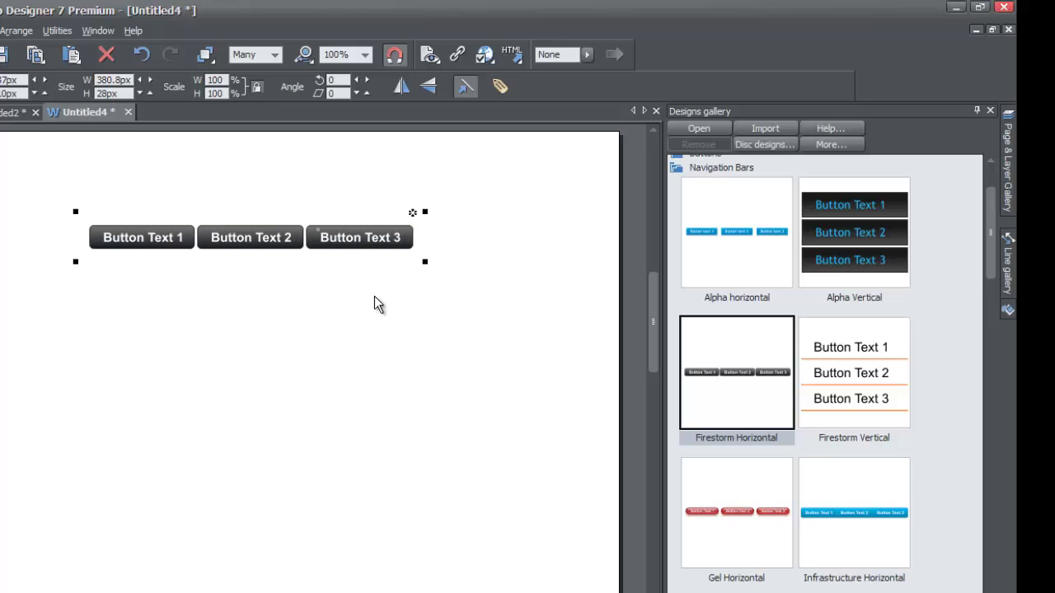
pyautogui.doubleClick(326, 240)
pyautogui.moveTo(460, 132); pyautogui.dragTo(486, 163)
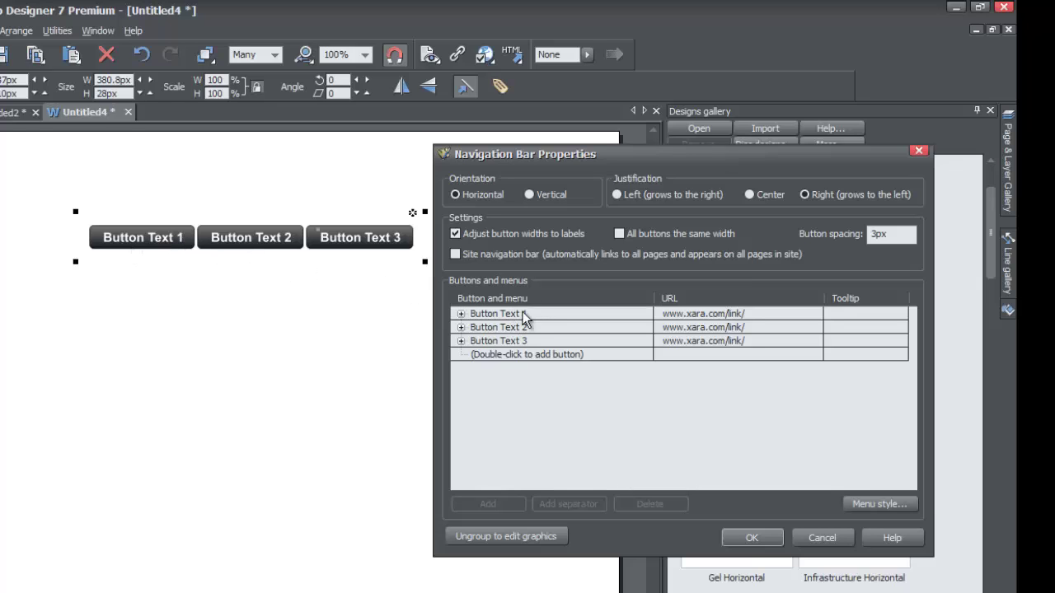
pyautogui.click(702, 314)
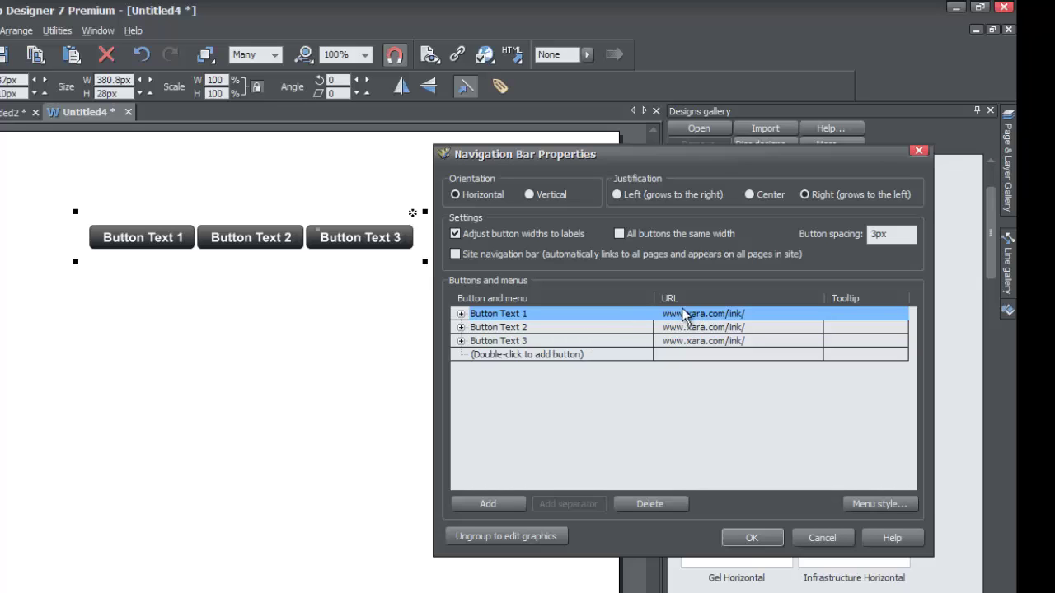
pyautogui.doubleClick(725, 313)
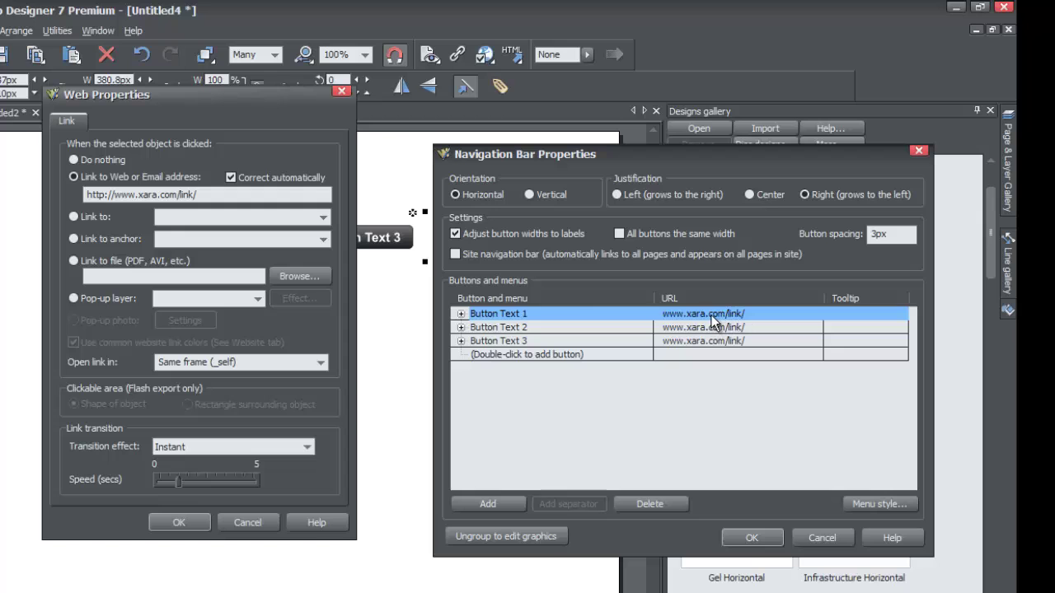
pyautogui.moveTo(247, 102); pyautogui.dragTo(270, 147)
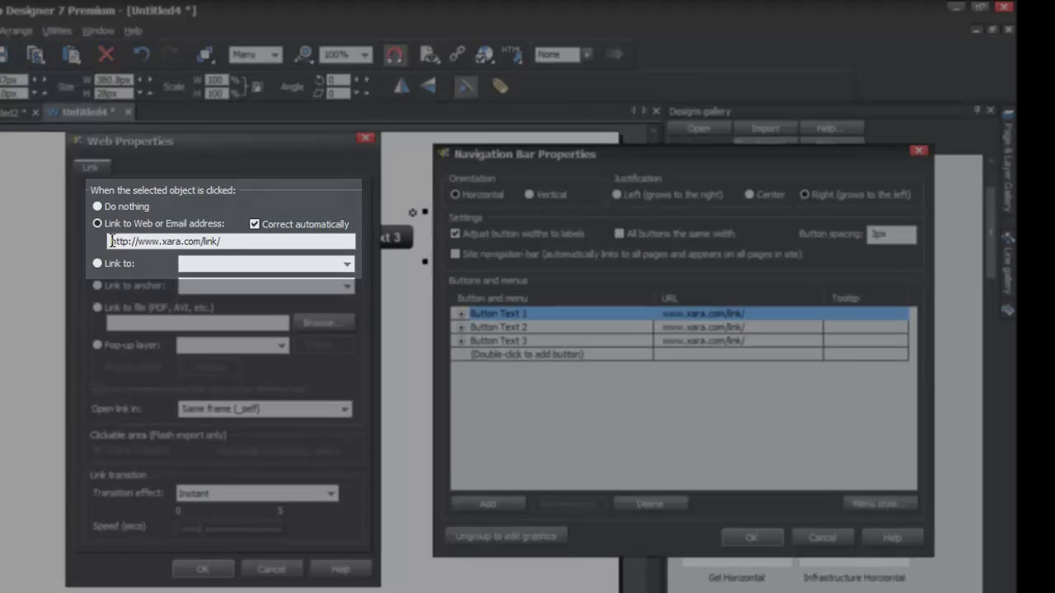
pyautogui.moveTo(111, 241); pyautogui.dragTo(220, 241)
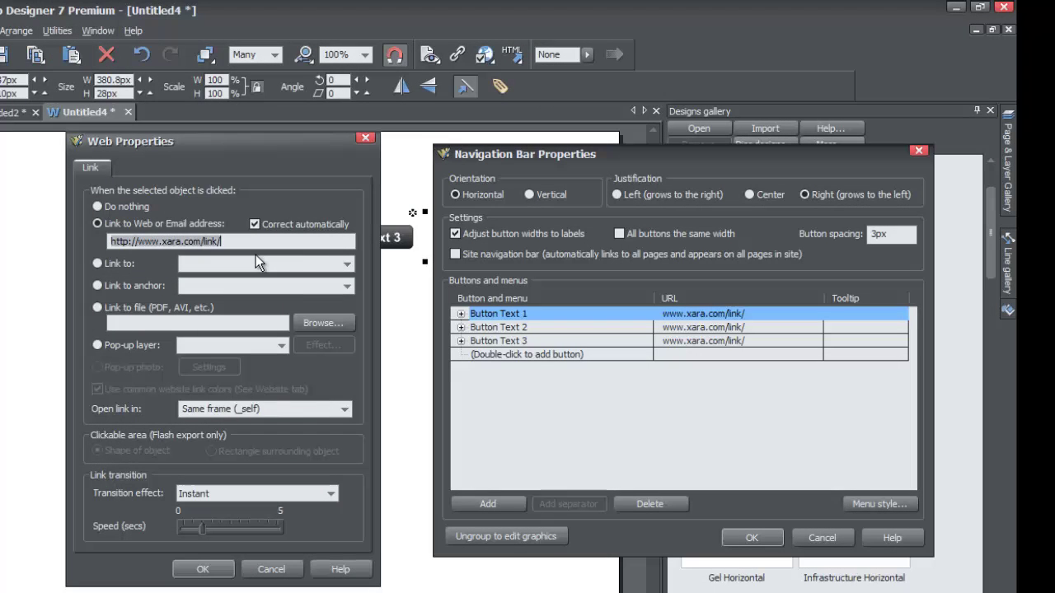
pyautogui.write('www.xaratemplate.com')
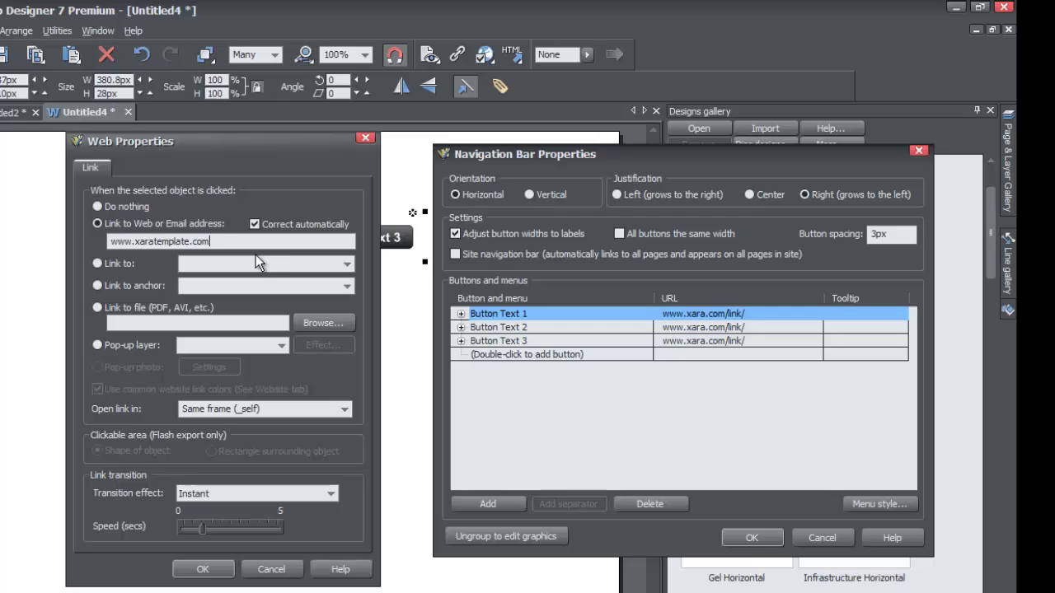
pyautogui.click(221, 575)
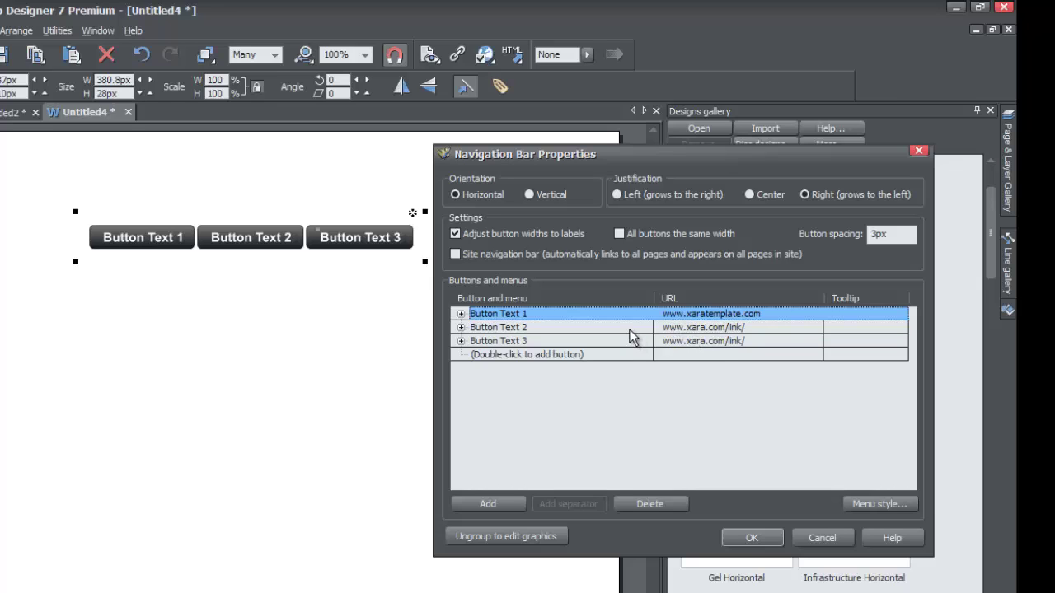
# - Link Button Text 2 to the index page and apply the navigation bar properties
pyautogui.click(663, 333)
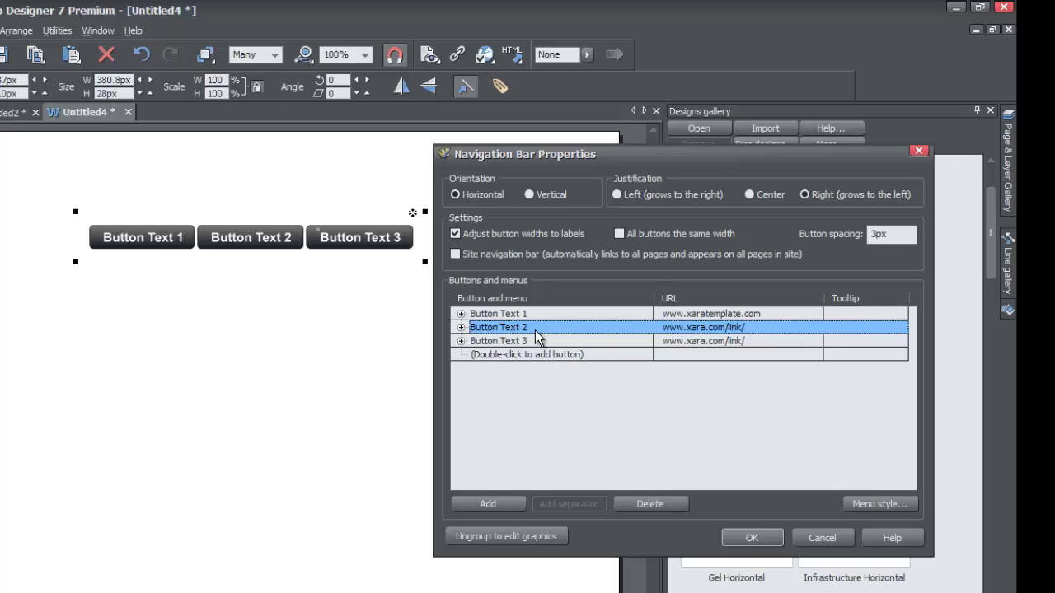
pyautogui.doubleClick(714, 331)
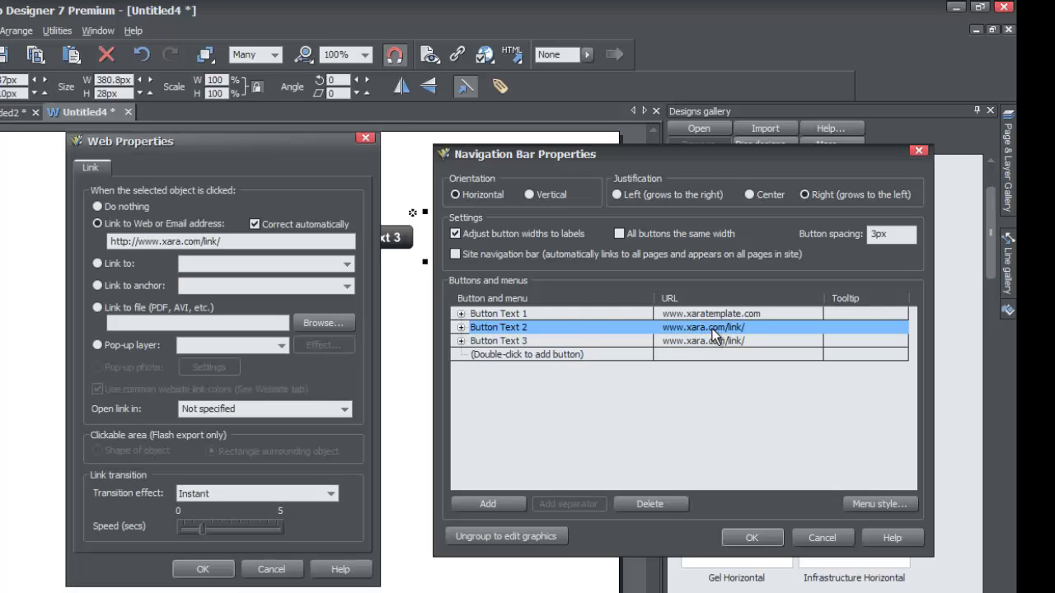
pyautogui.moveTo(245, 147); pyautogui.dragTo(235, 111)
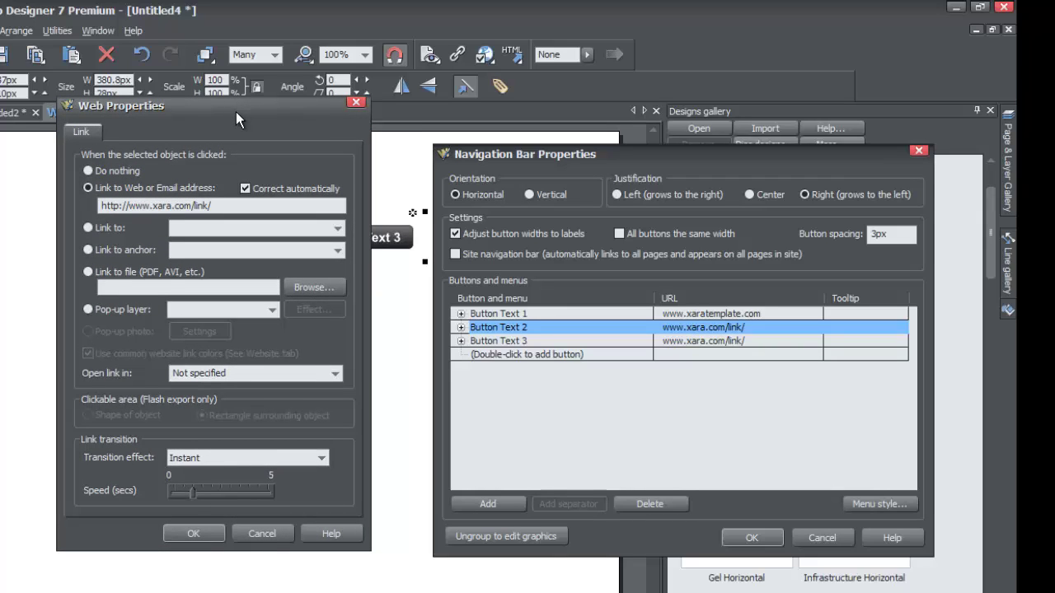
pyautogui.click(118, 237)
pyautogui.click(187, 228)
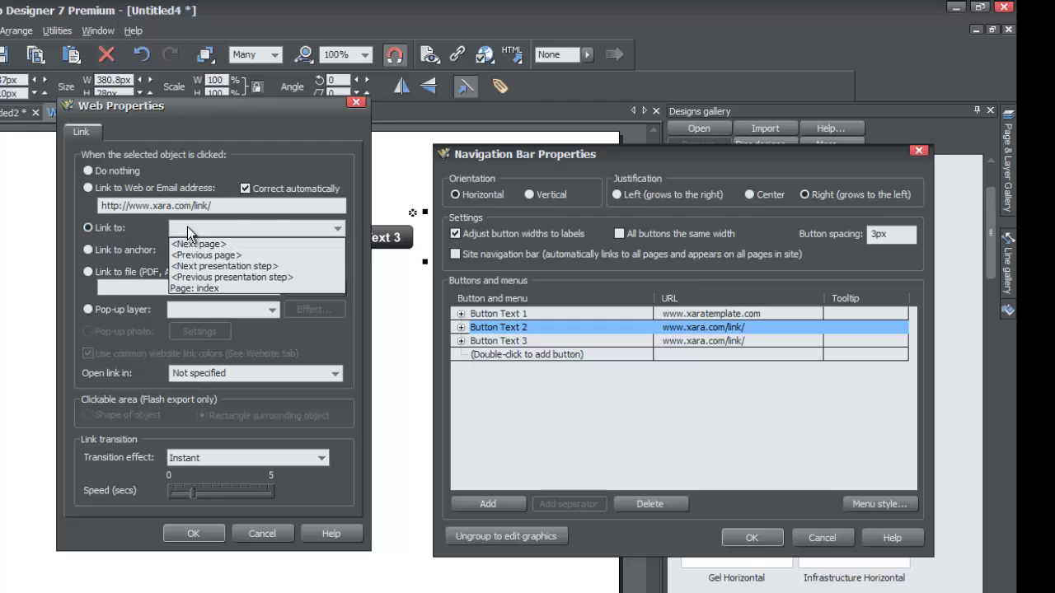
pyautogui.click(206, 290)
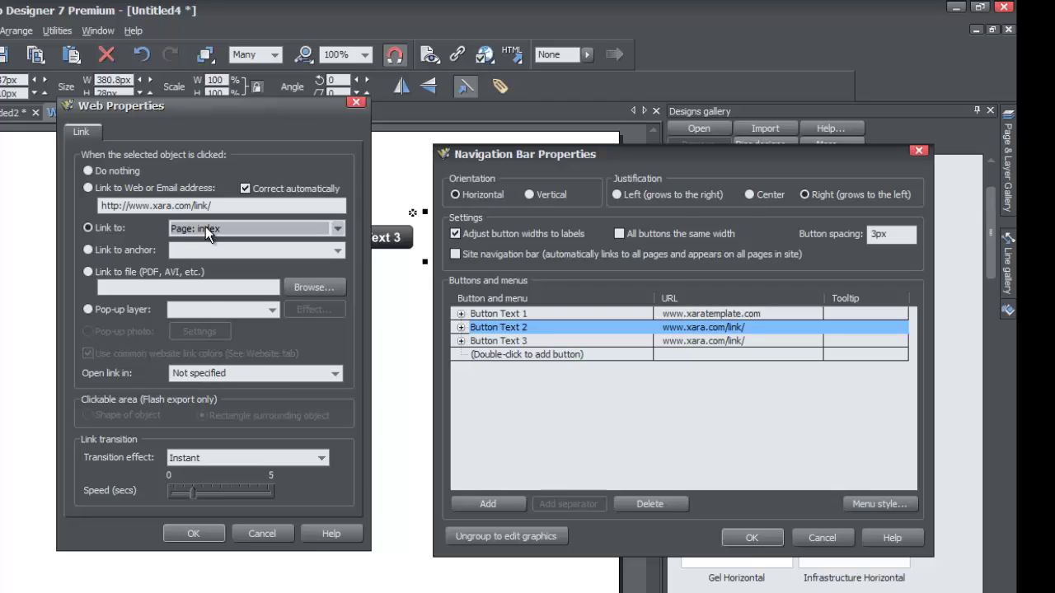
pyautogui.click(206, 228)
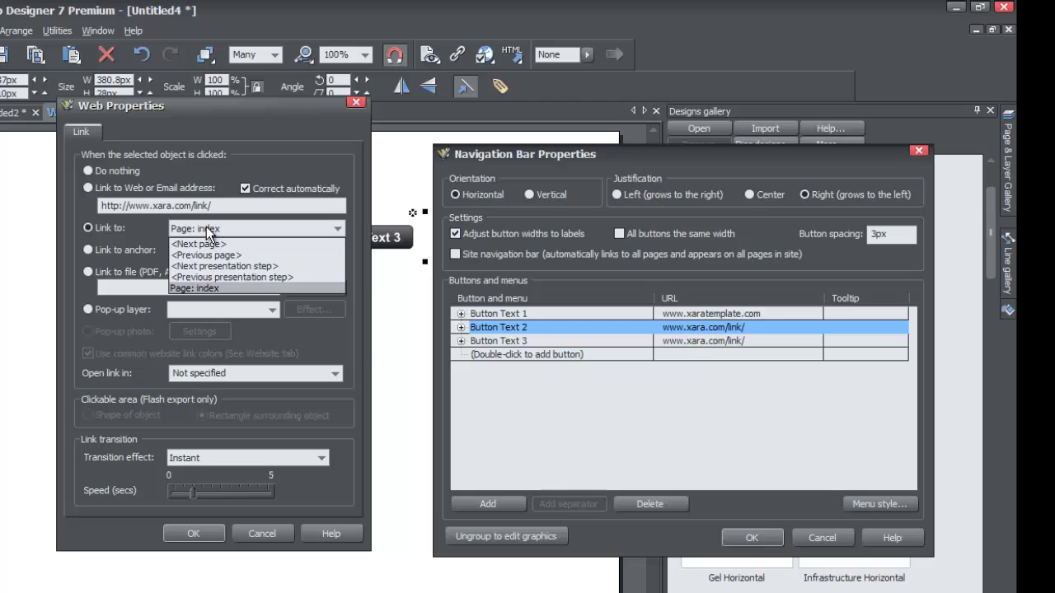
pyautogui.click(210, 288)
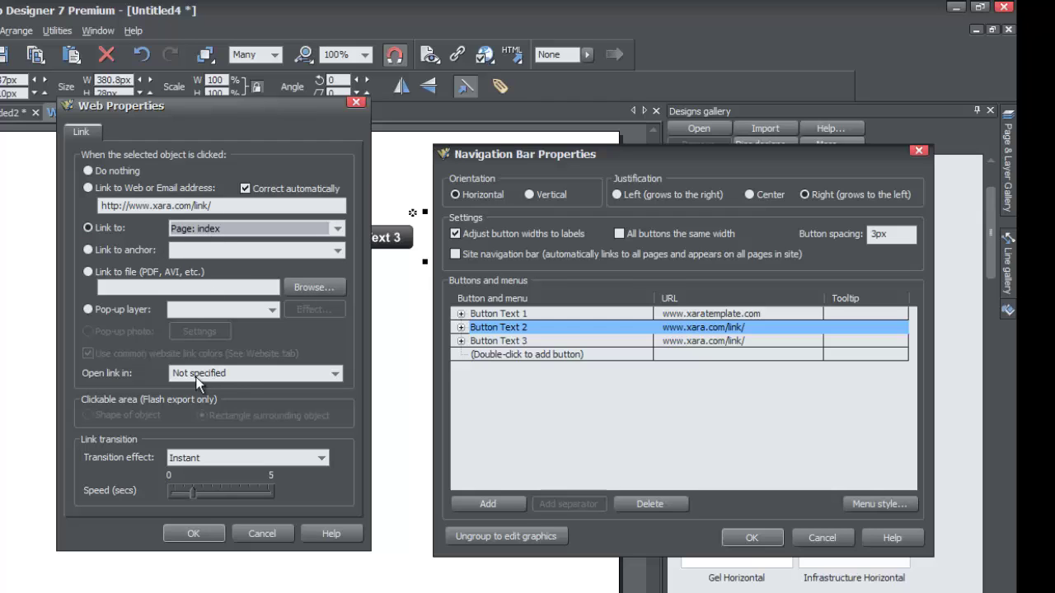
pyautogui.click(194, 534)
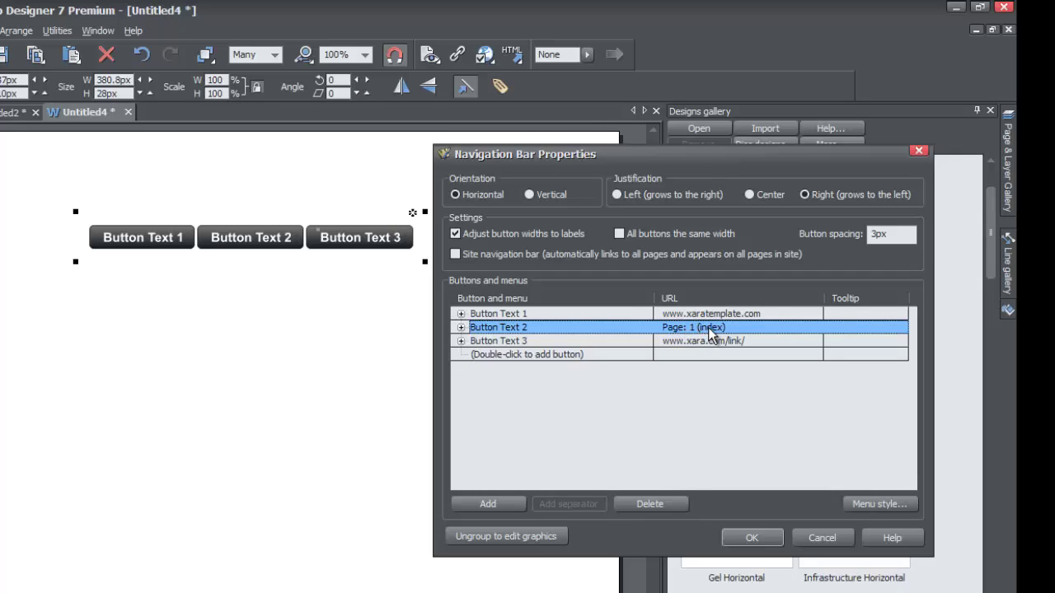
pyautogui.click(751, 540)
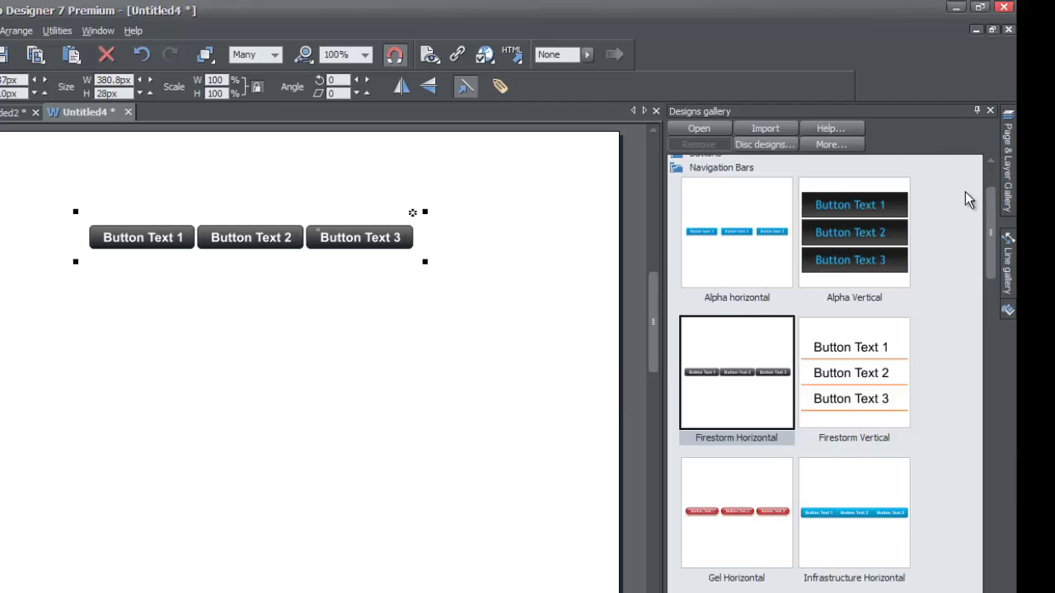
# - Pin the Page & Layer Gallery open and add a new page after the index page
pyautogui.click(1005, 177)
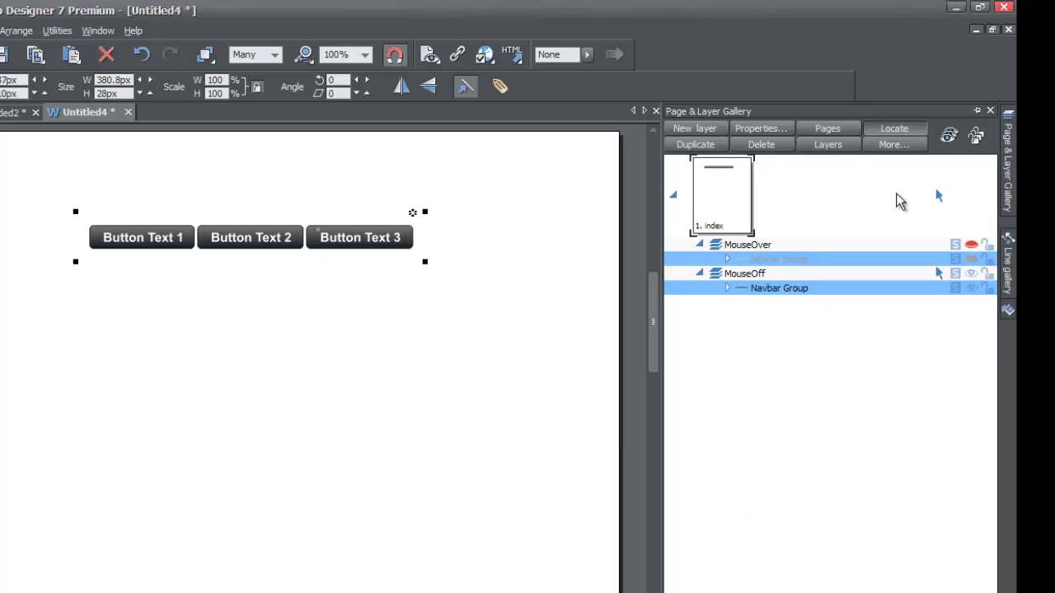
pyautogui.click(976, 112)
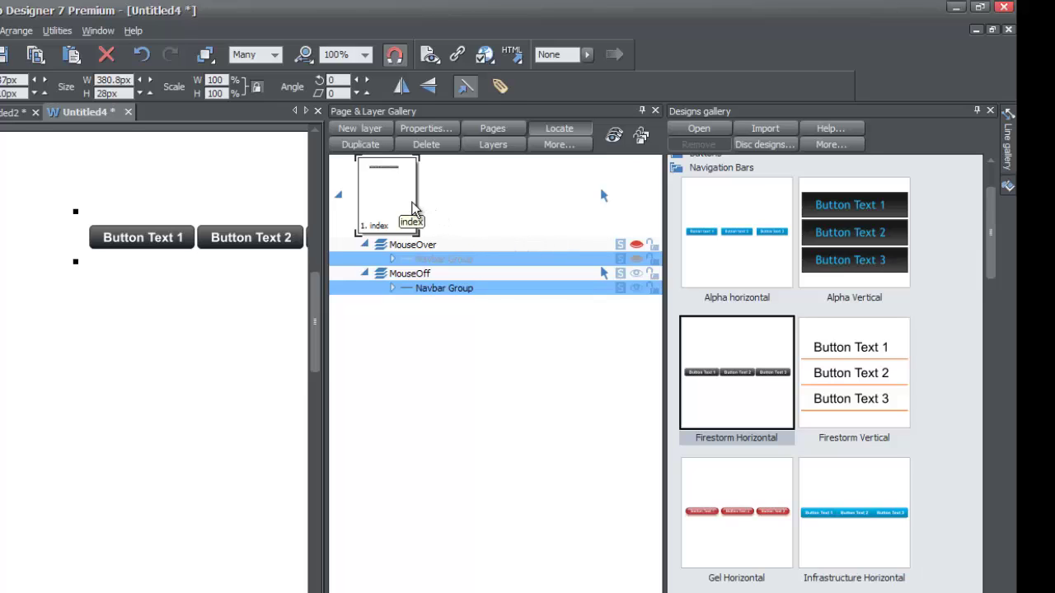
pyautogui.click(387, 202)
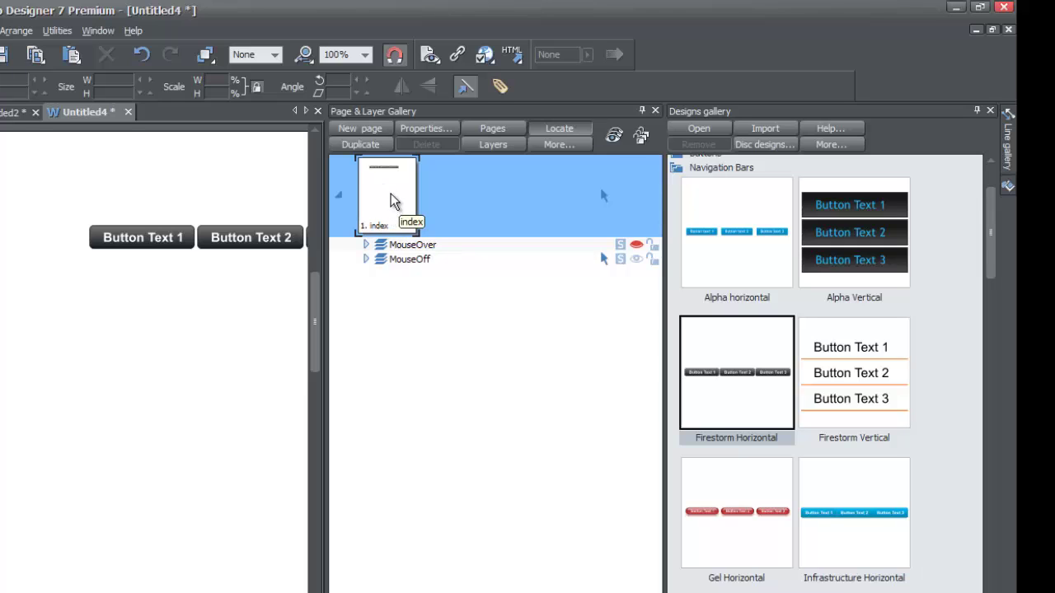
pyautogui.click(360, 128)
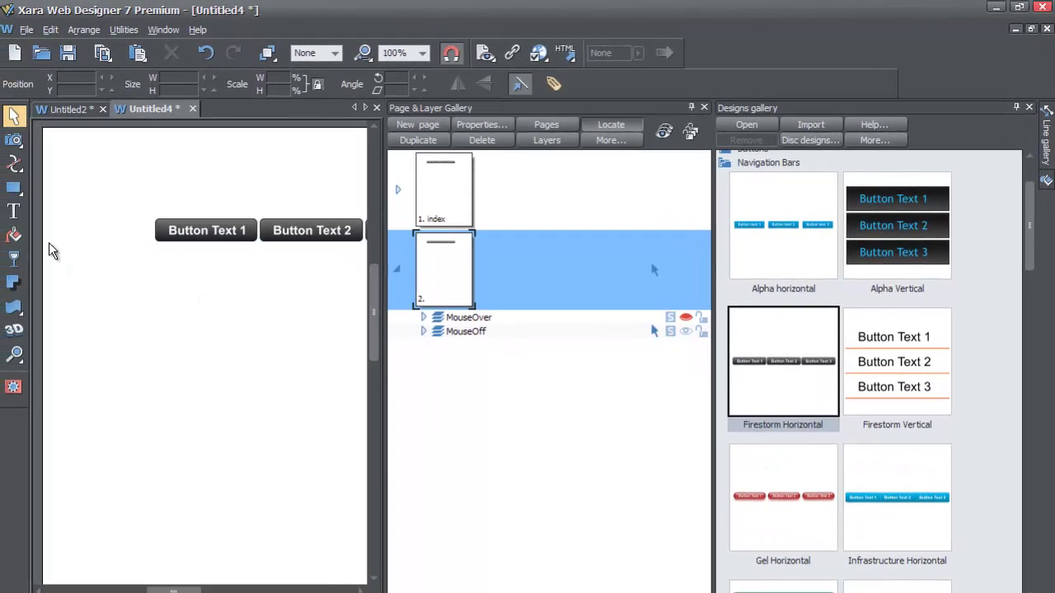
# - Draw a rounded rectangle about 161 by 152 px below the navigation bar on the second page and fill it with green
pyautogui.click(14, 189)
pyautogui.moveTo(144, 318); pyautogui.dragTo(277, 445)
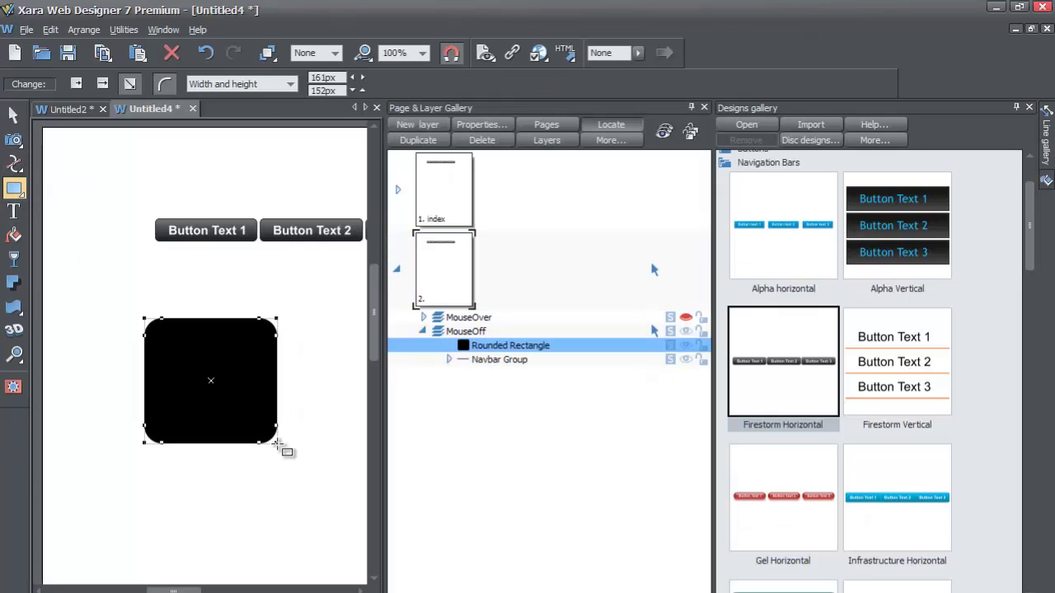
pyautogui.rightClick(326, 572)
pyautogui.click(364, 528)
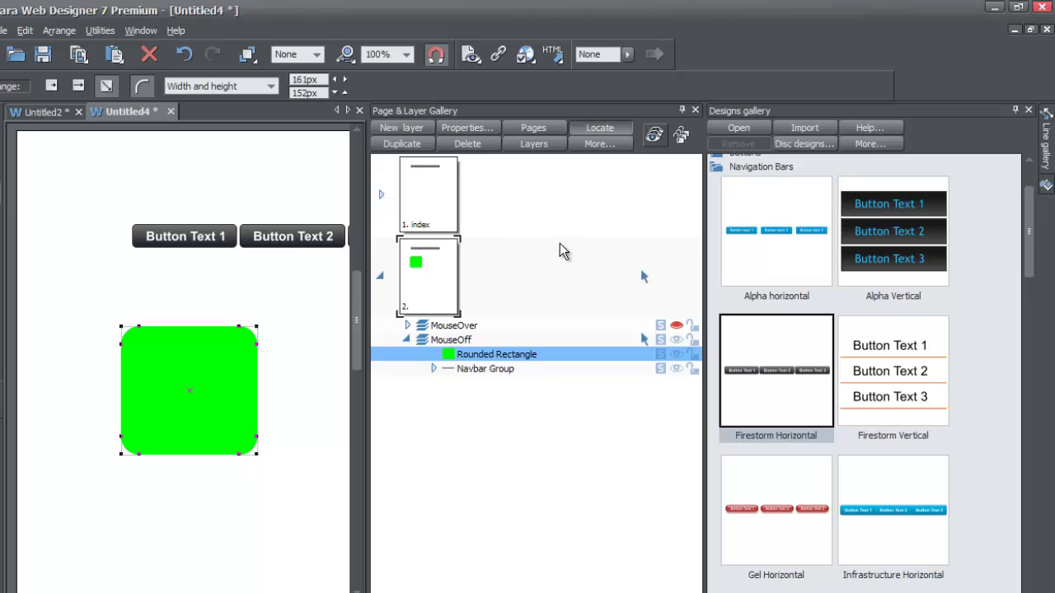
# - Collapse the Page & Layer Gallery and open the properties of the navigation bar on the second page
pyautogui.click(696, 110)
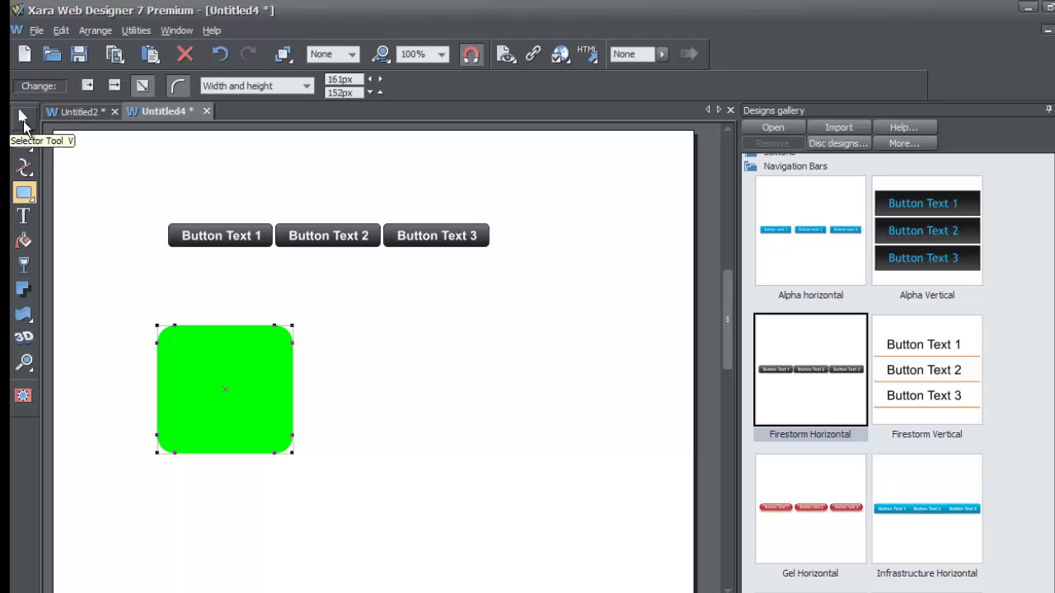
pyautogui.click(23, 121)
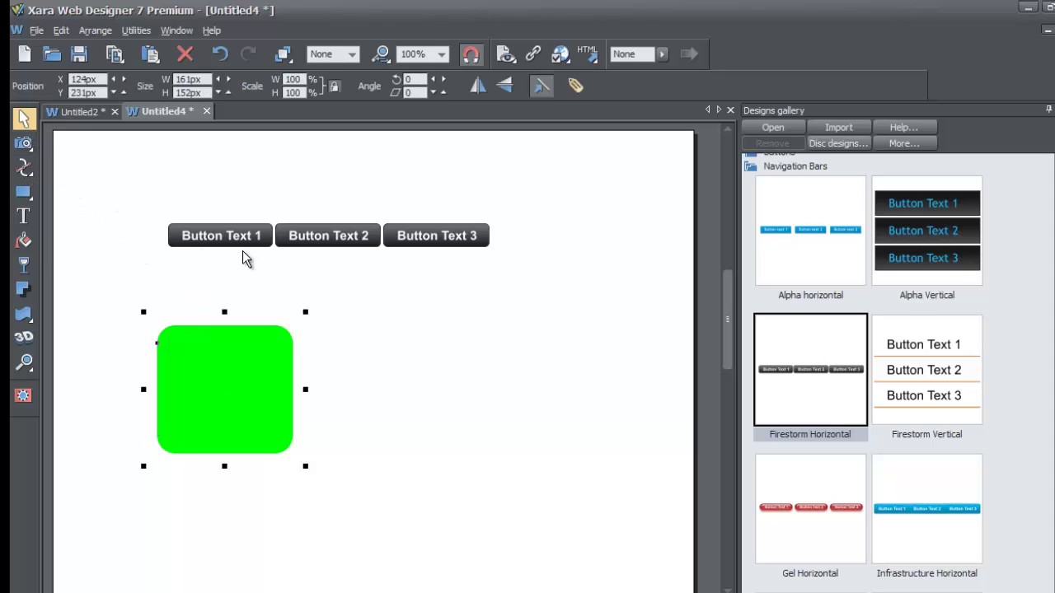
pyautogui.doubleClick(340, 237)
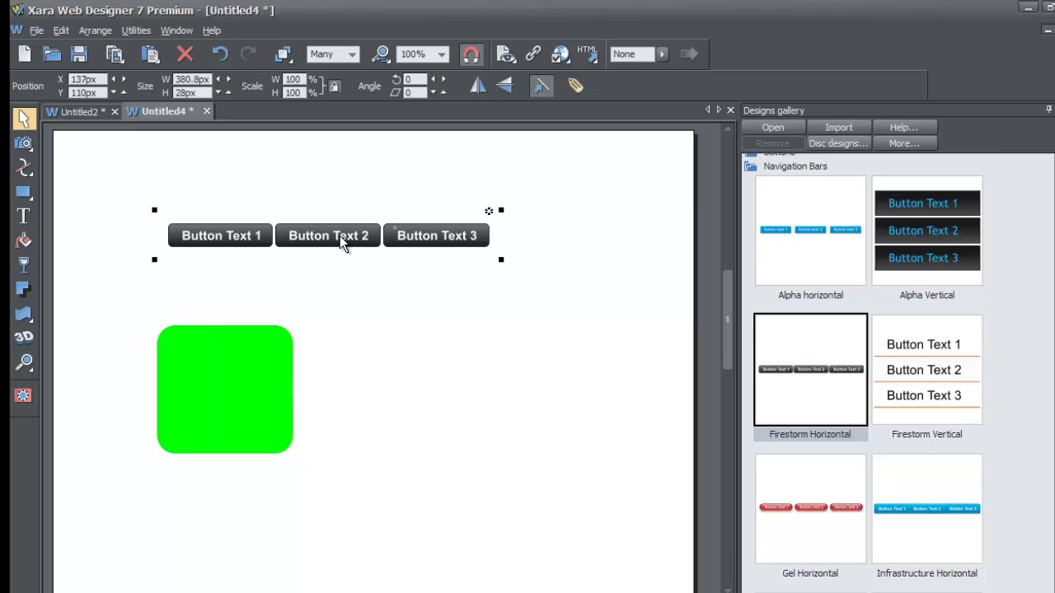
pyautogui.moveTo(665, 156); pyautogui.dragTo(549, 156)
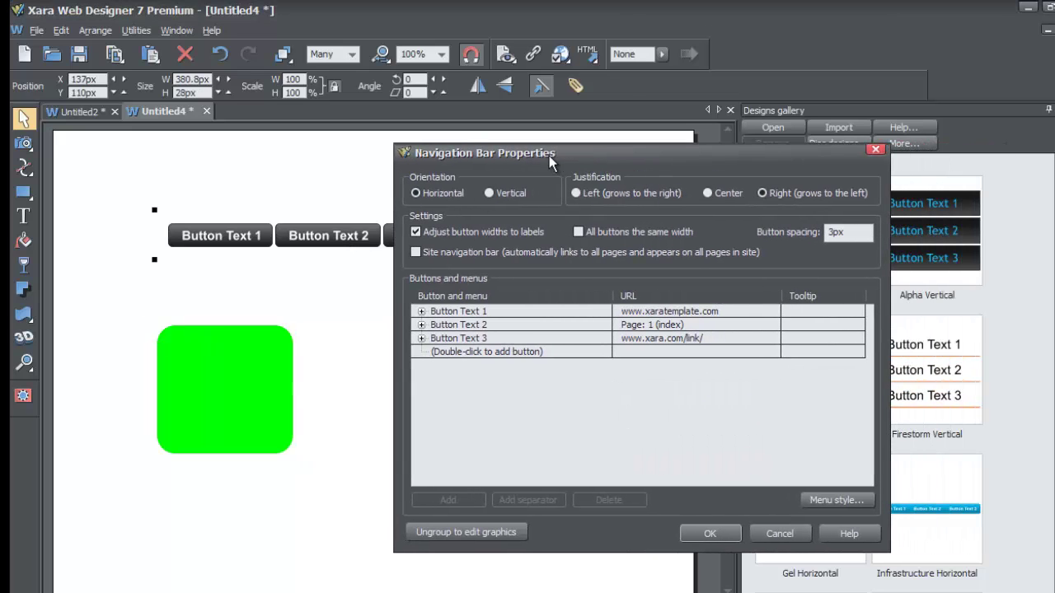
# - Link Button Text 3 to Page 2 and apply the navigation bar properties
pyautogui.click(492, 339)
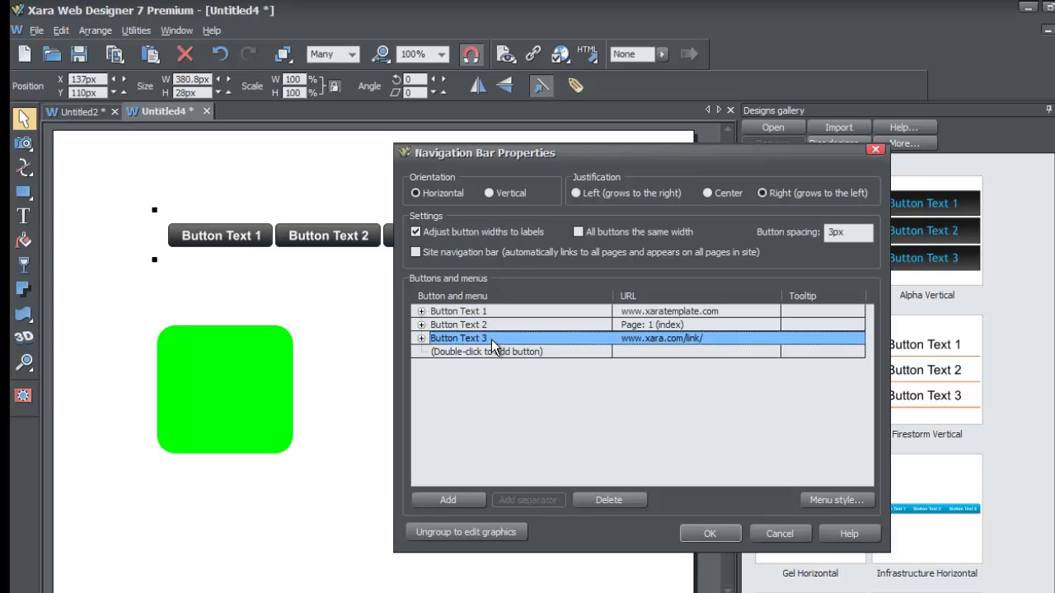
pyautogui.doubleClick(665, 339)
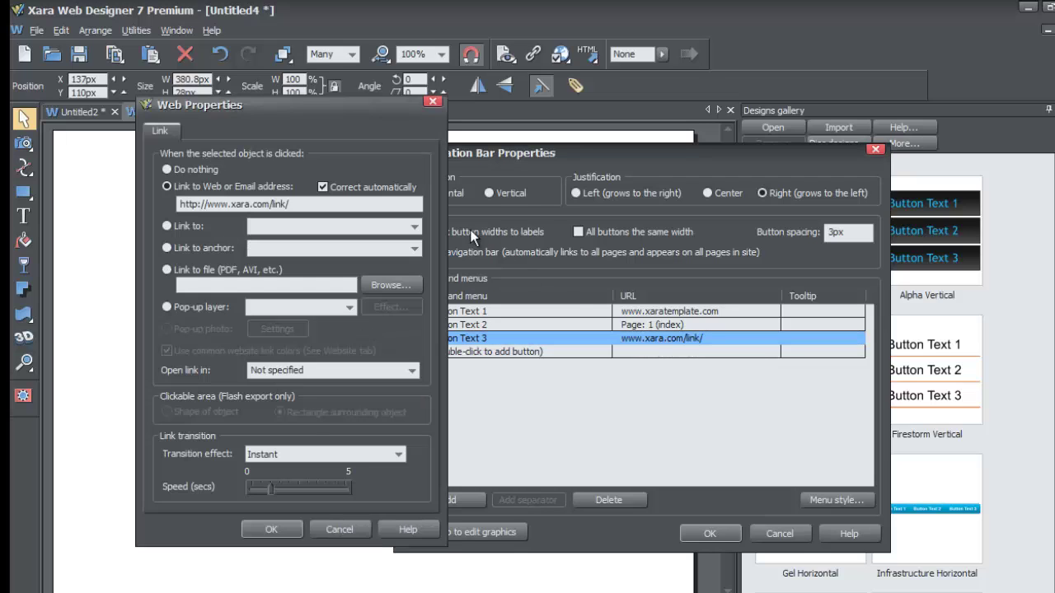
pyautogui.moveTo(335, 112); pyautogui.dragTo(277, 113)
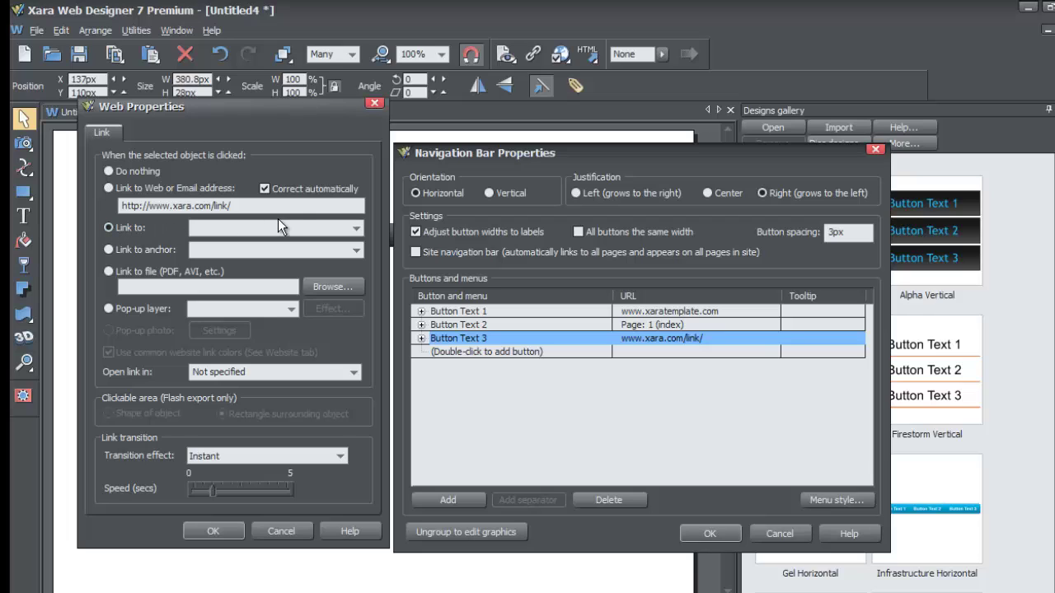
pyautogui.click(328, 229)
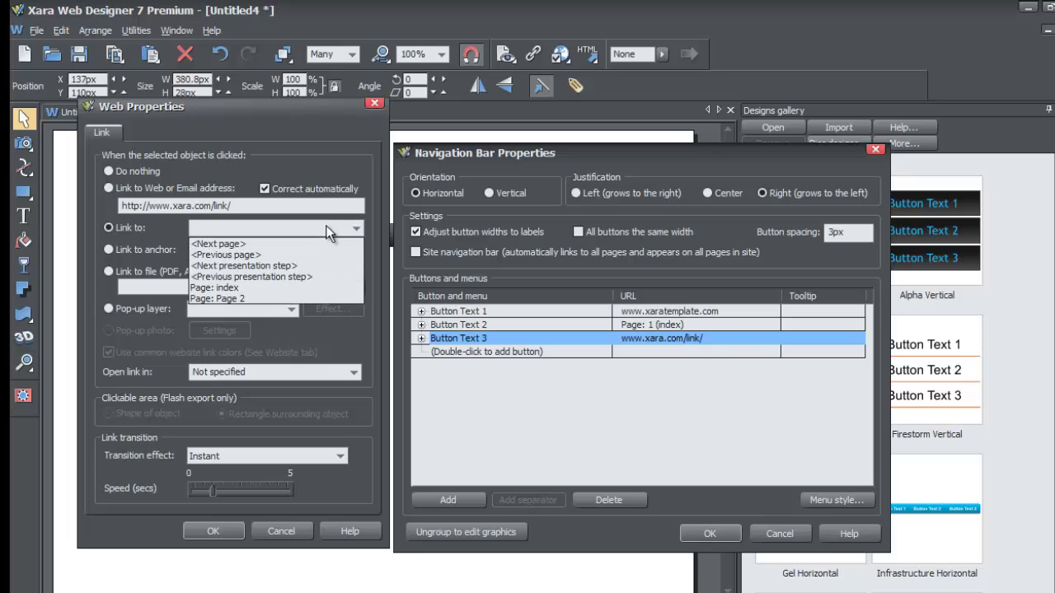
pyautogui.click(124, 248)
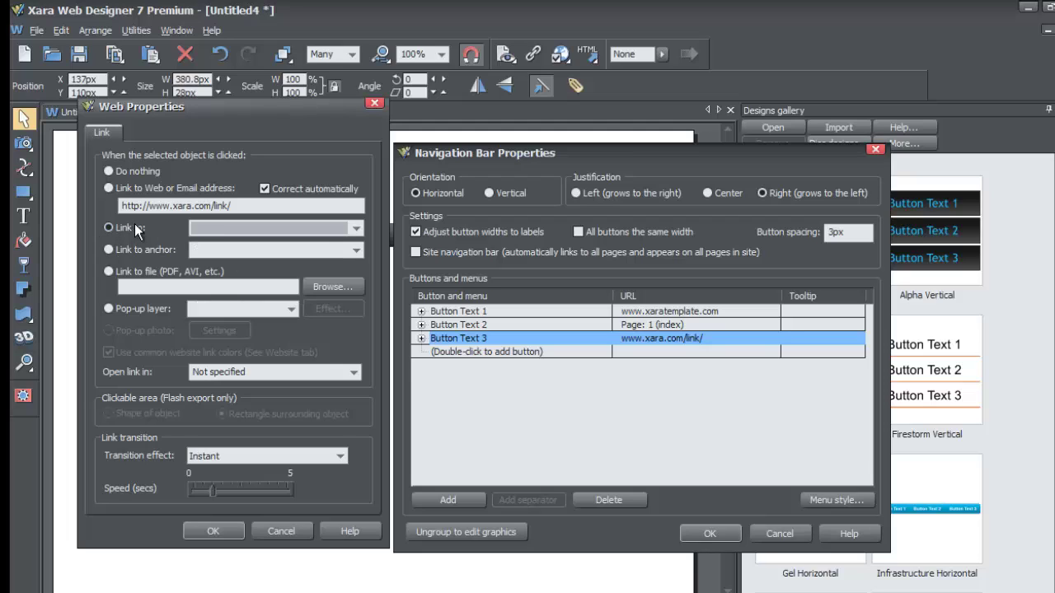
pyautogui.click(205, 225)
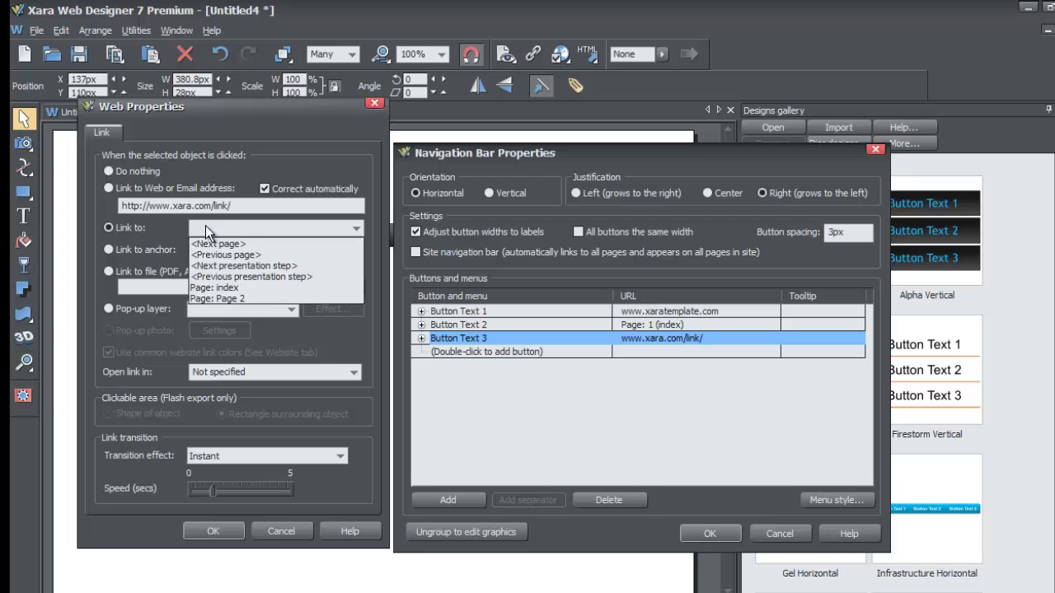
pyautogui.click(228, 299)
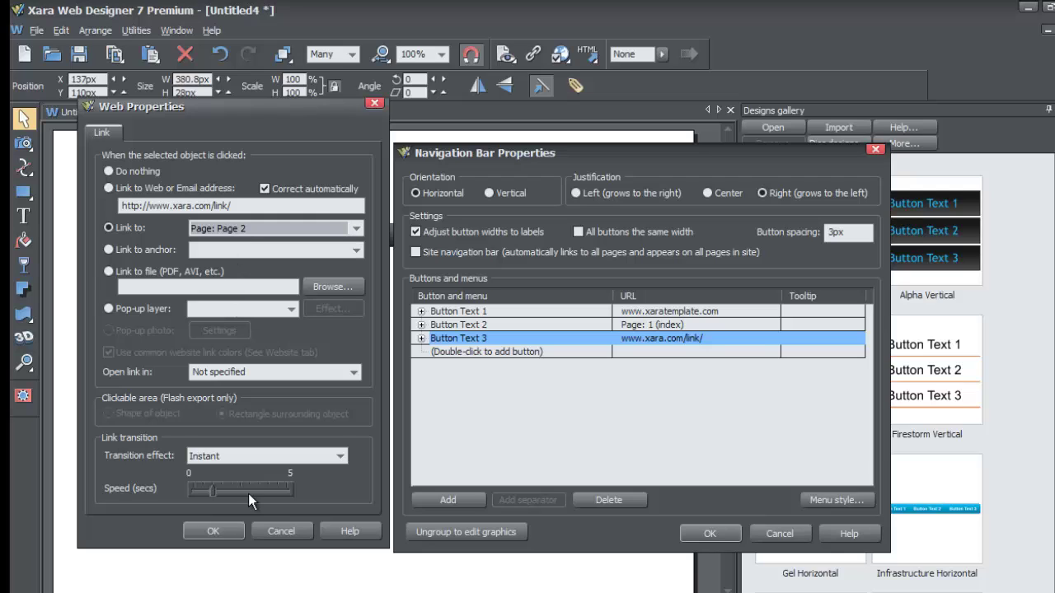
pyautogui.click(236, 532)
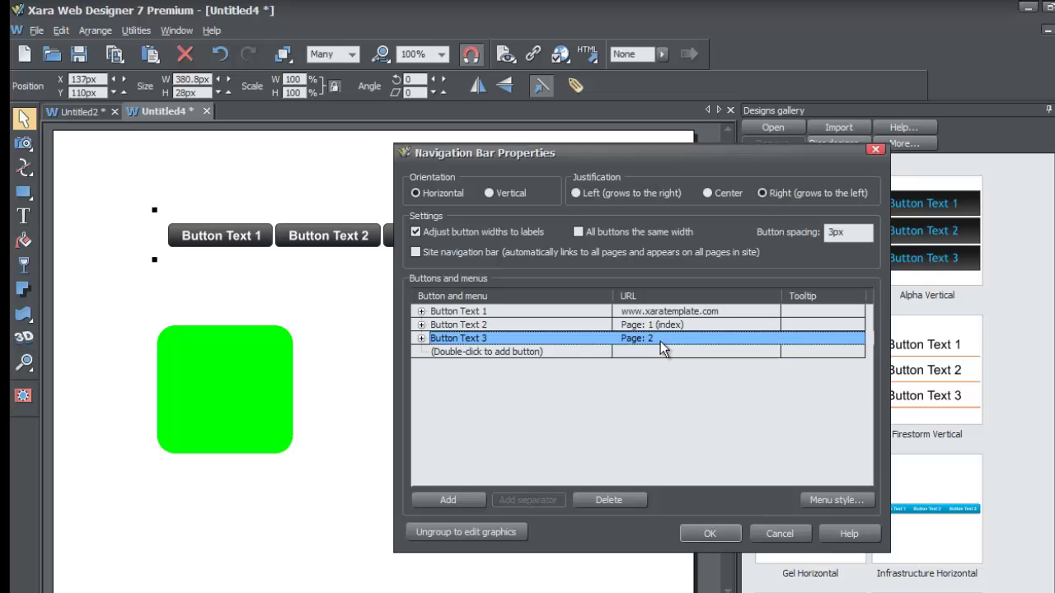
pyautogui.click(707, 534)
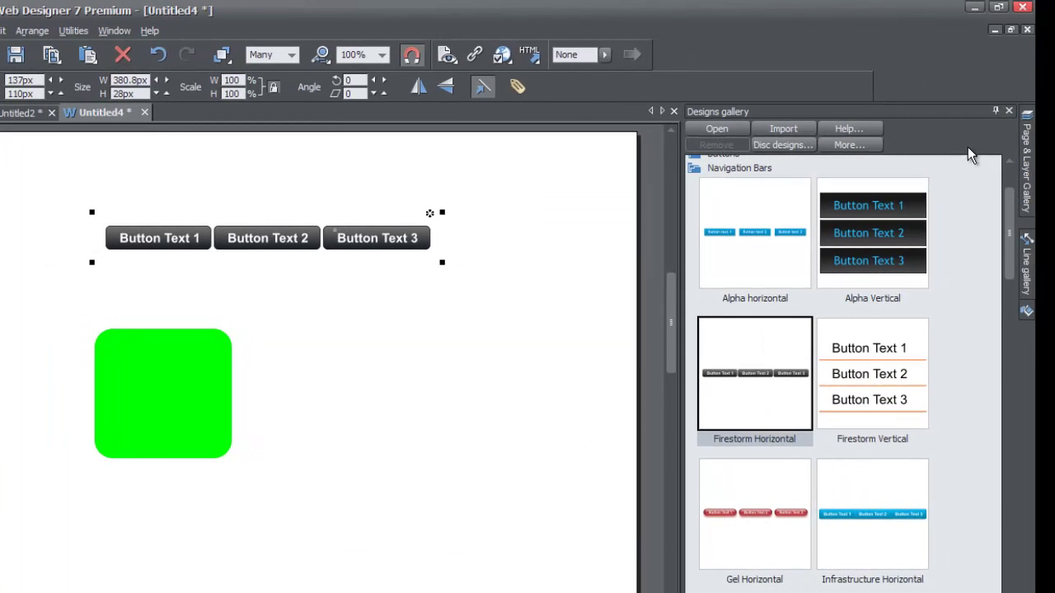
# - Name the second page "our new page" in the Page & Layer Gallery and close the gallery
pyautogui.click(1027, 160)
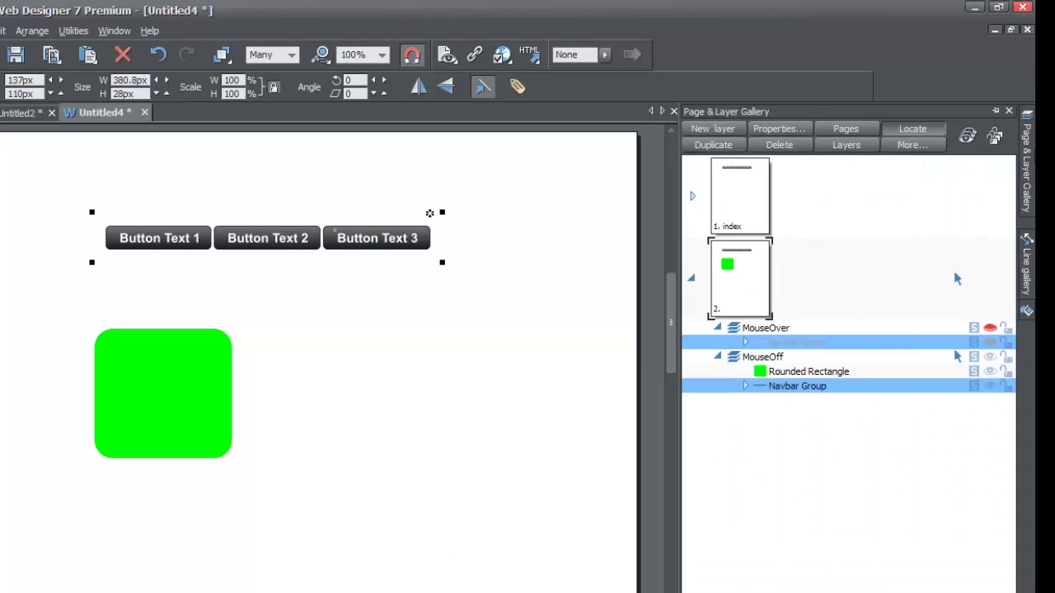
pyautogui.click(996, 110)
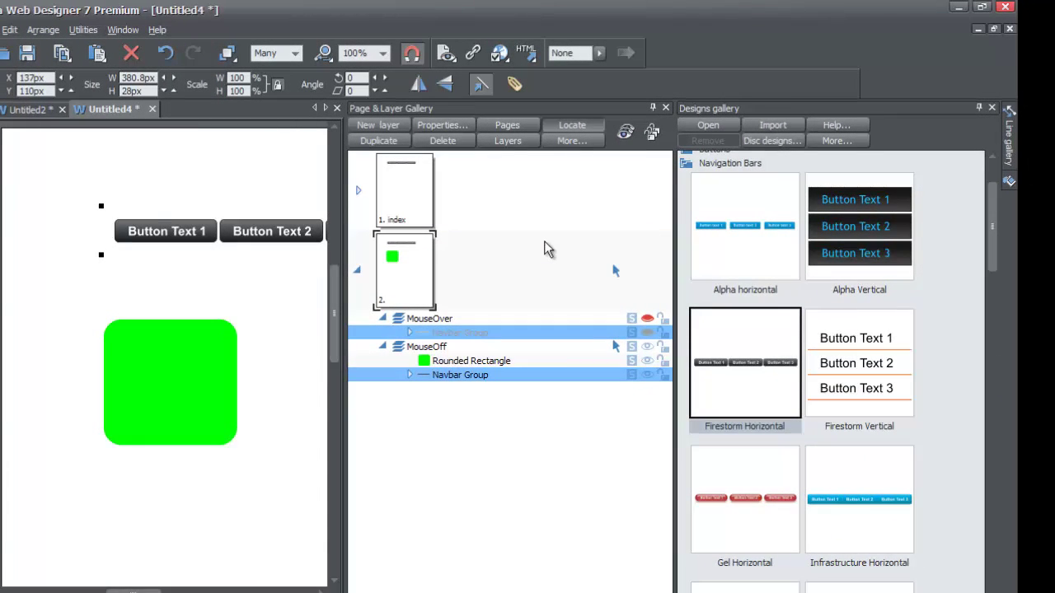
pyautogui.click(409, 276)
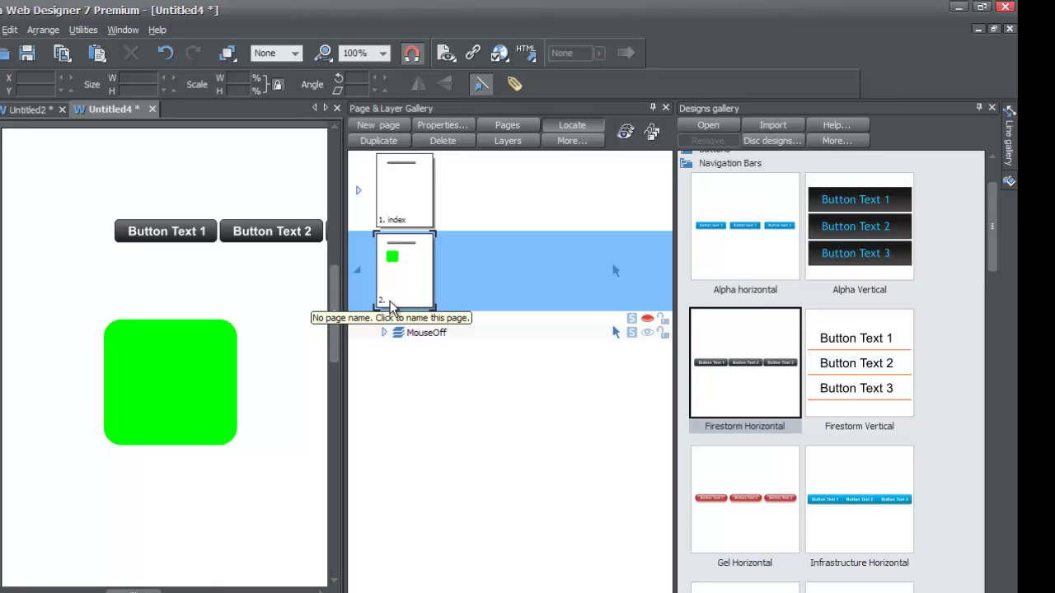
pyautogui.click(401, 302)
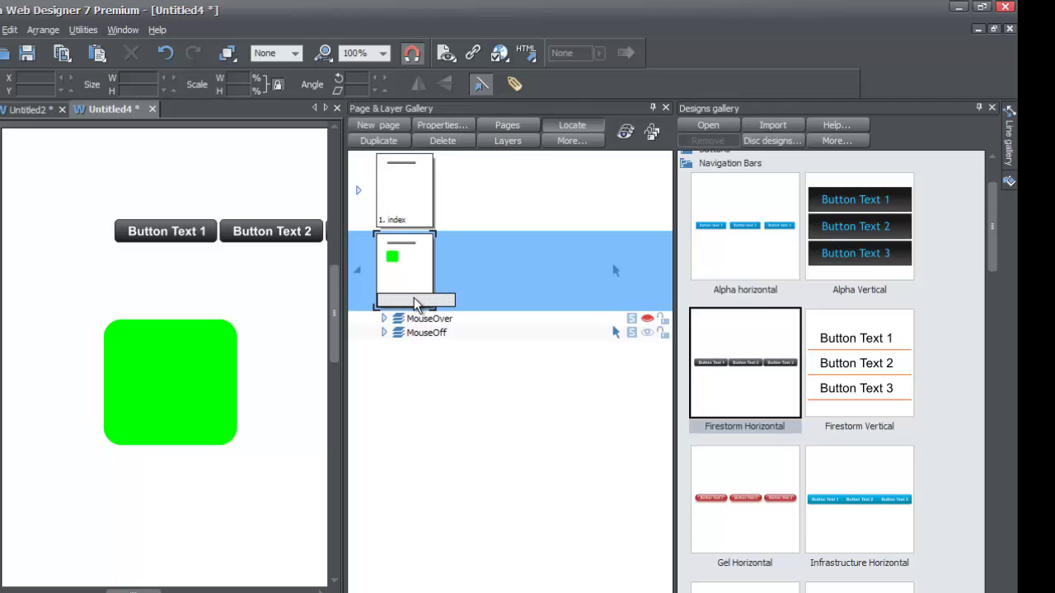
pyautogui.write('our new page')
pyautogui.press('Return')
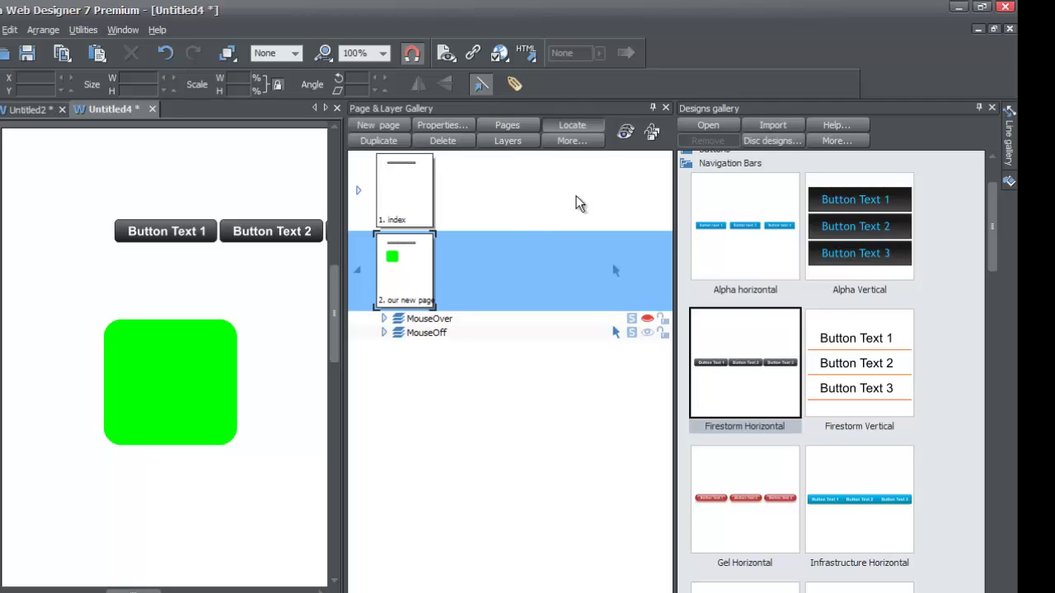
pyautogui.click(666, 108)
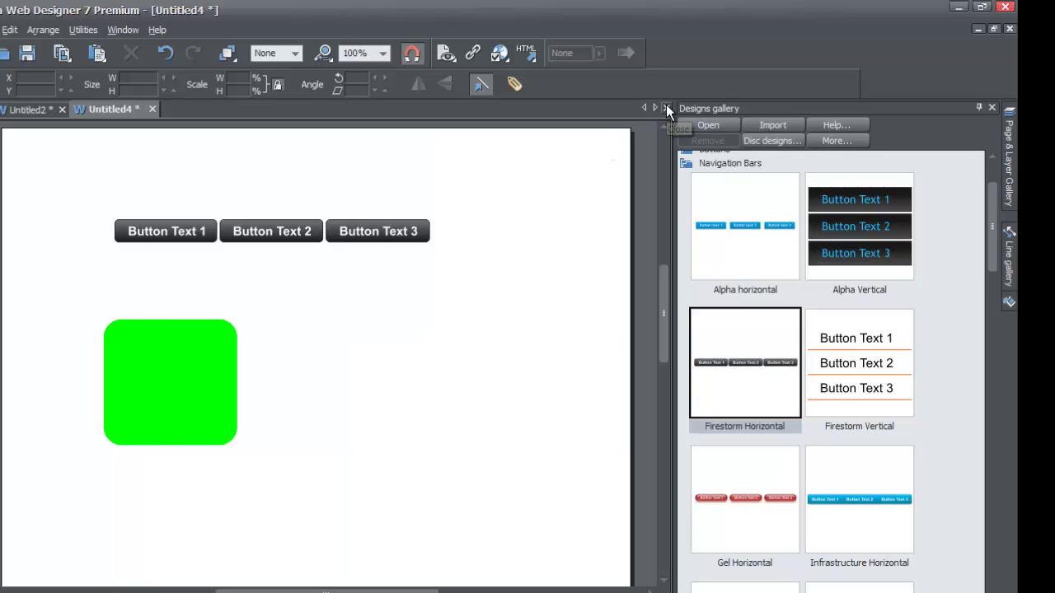
# - Reopen the navigation bar's properties and check which page Button Text 3 links to
pyautogui.doubleClick(295, 228)
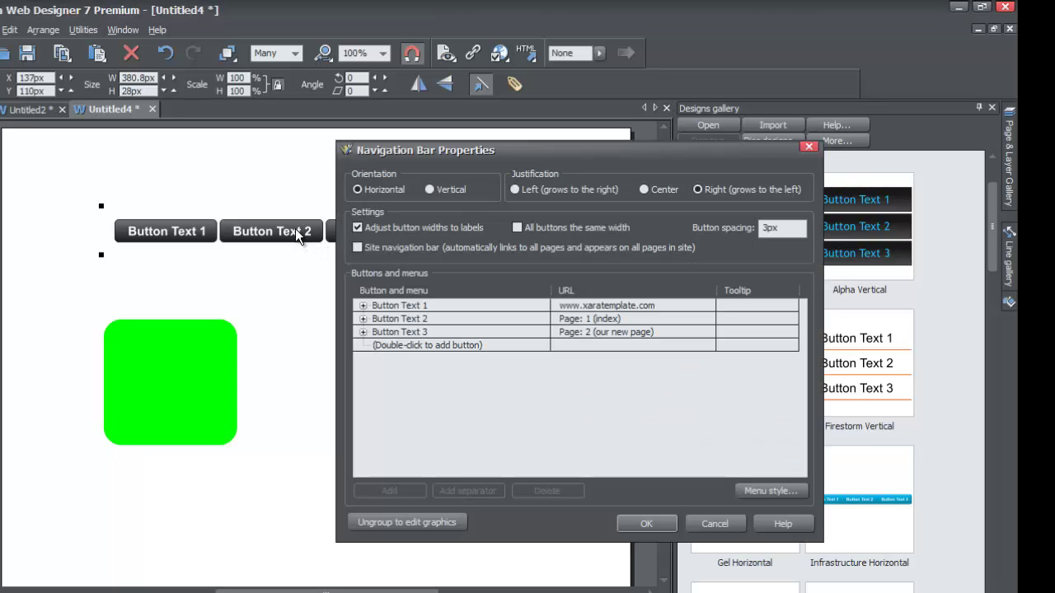
pyautogui.doubleClick(638, 331)
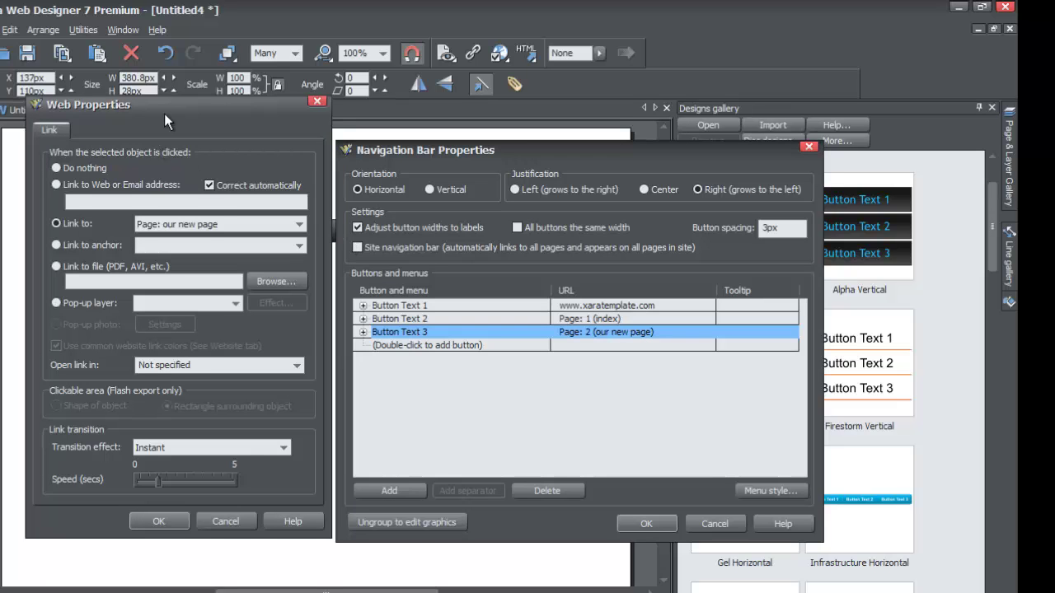
pyautogui.moveTo(165, 116); pyautogui.dragTo(162, 136)
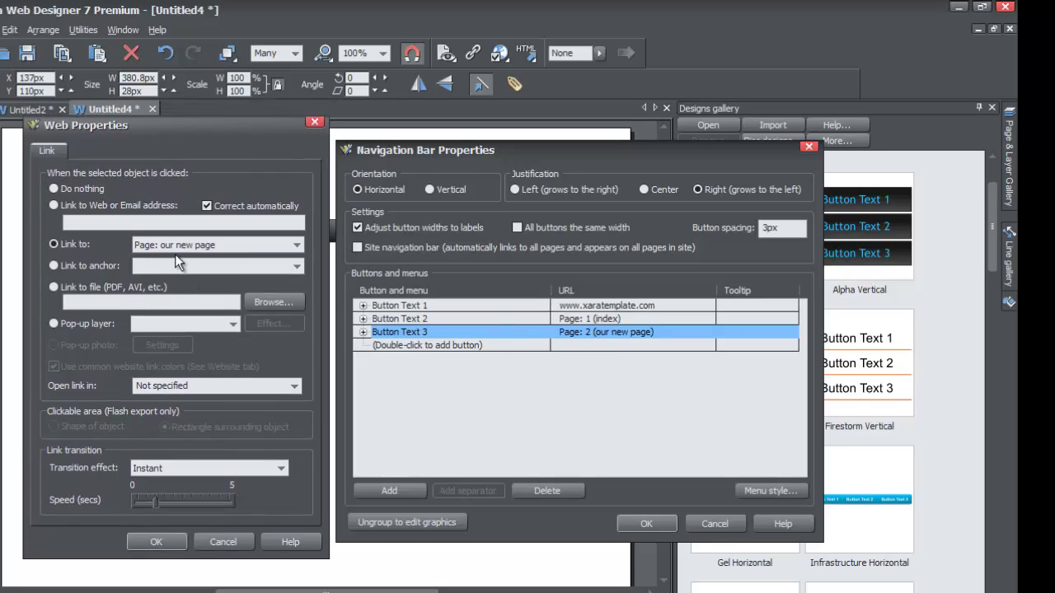
pyautogui.click(208, 244)
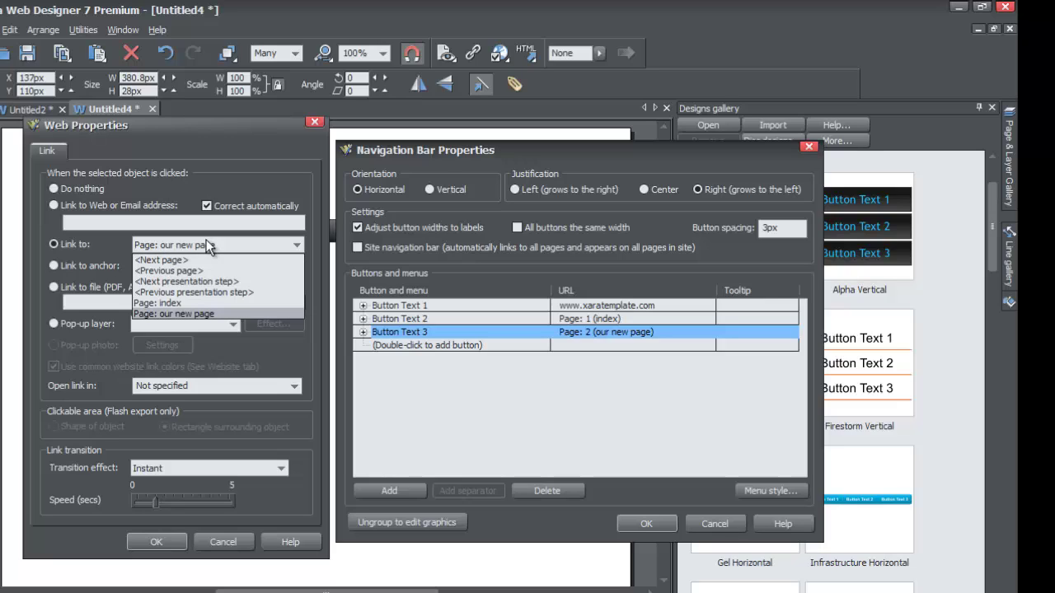
pyautogui.click(207, 245)
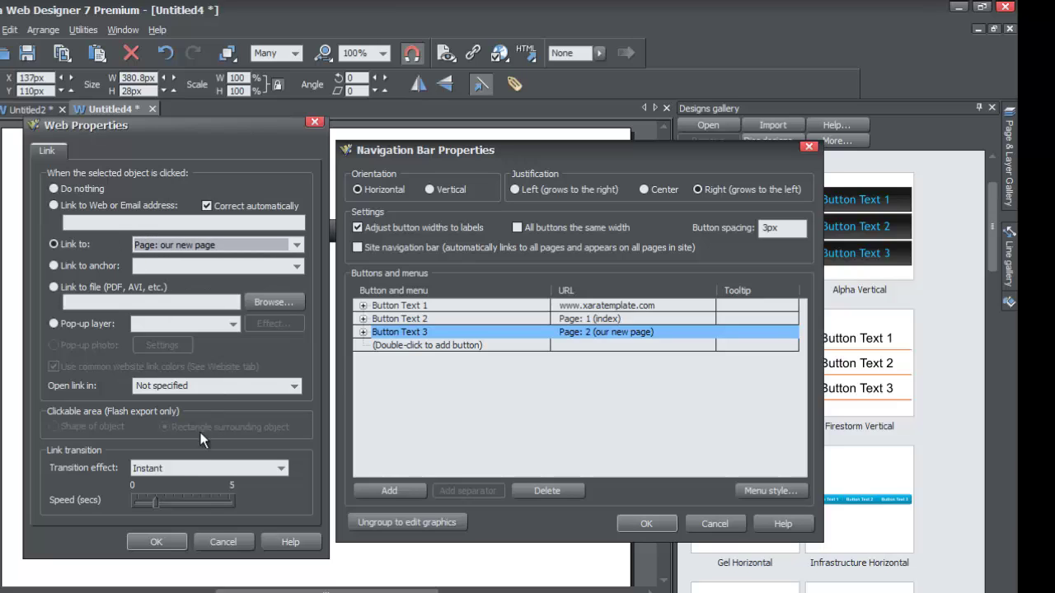
pyautogui.click(165, 535)
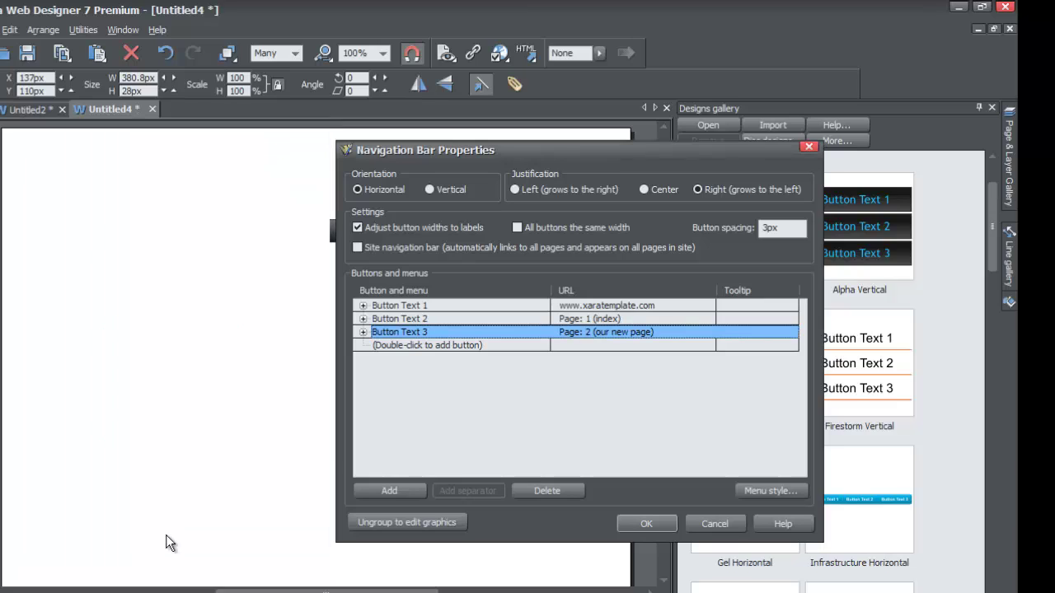
# - Check the web address link settings of Button Text 1 and close the navigation bar properties
pyautogui.click(594, 306)
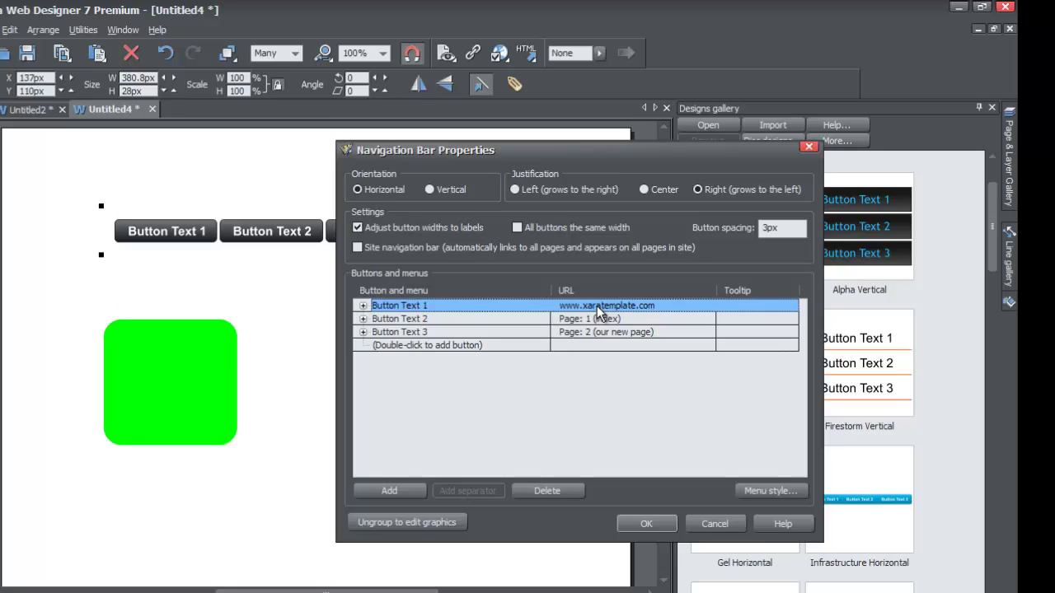
pyautogui.doubleClick(597, 305)
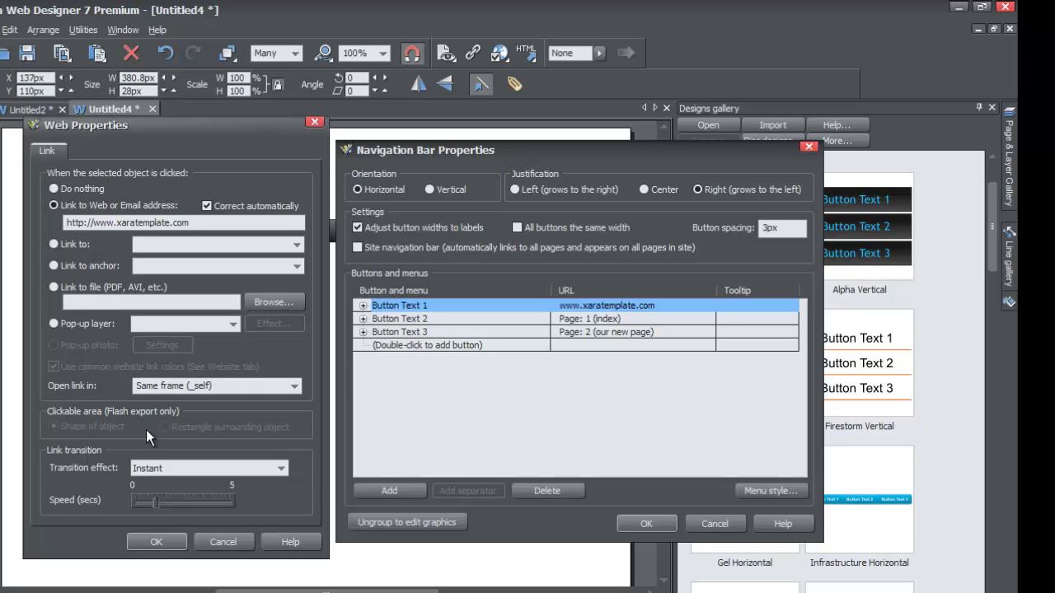
pyautogui.click(165, 539)
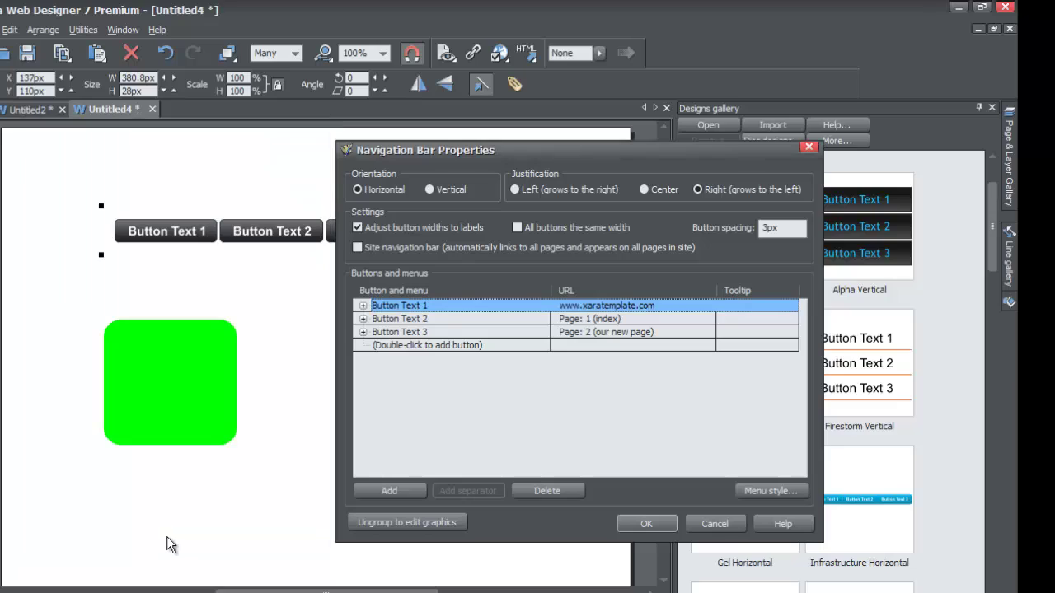
pyautogui.click(648, 524)
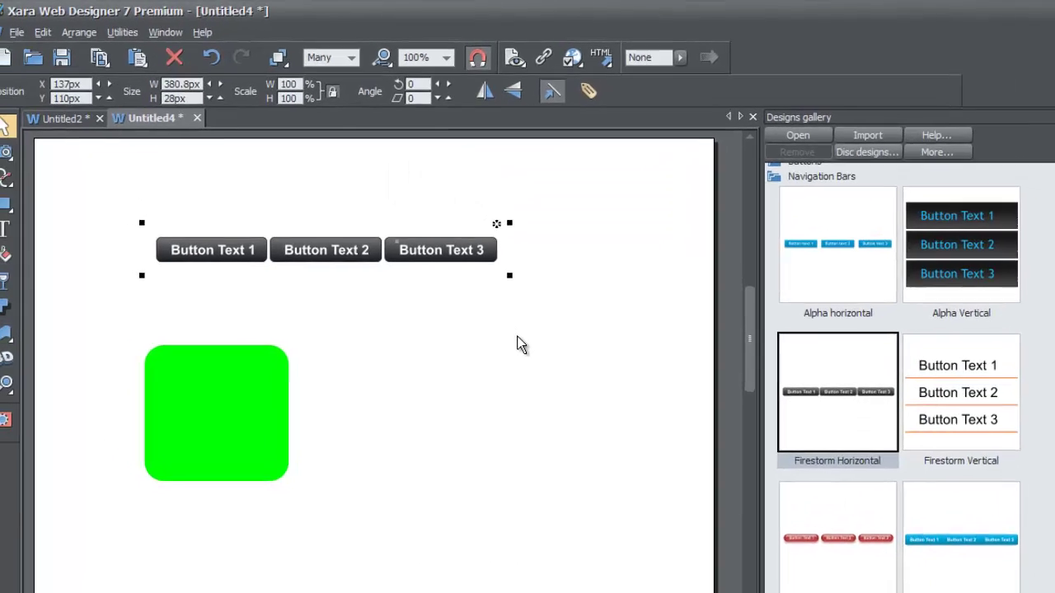
# - Preview the whole website in a maximized window, test the Button Text 1 link and return to the index page
pyautogui.click(455, 318)
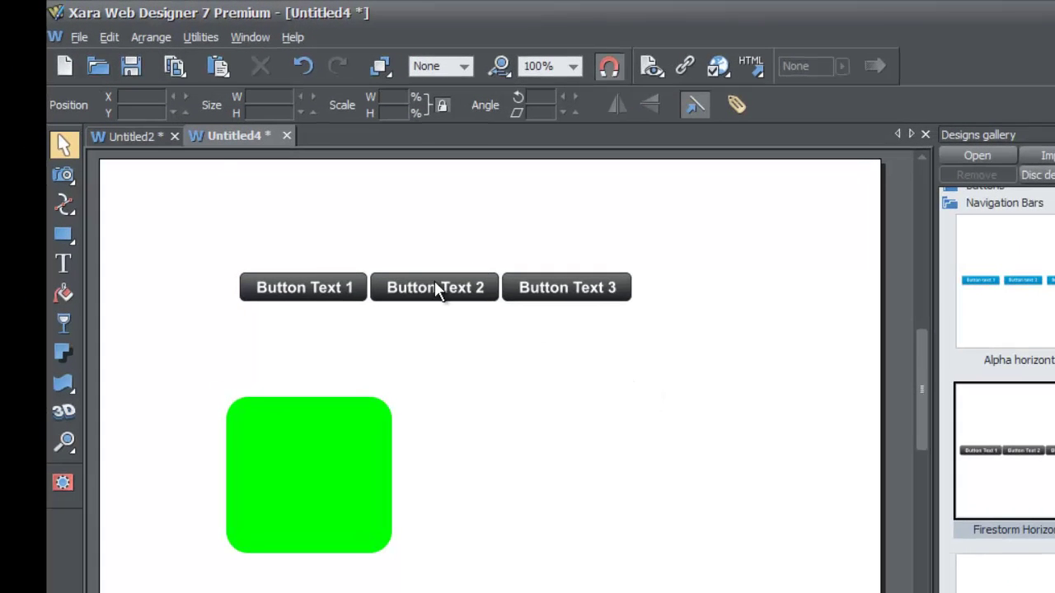
pyautogui.click(73, 42)
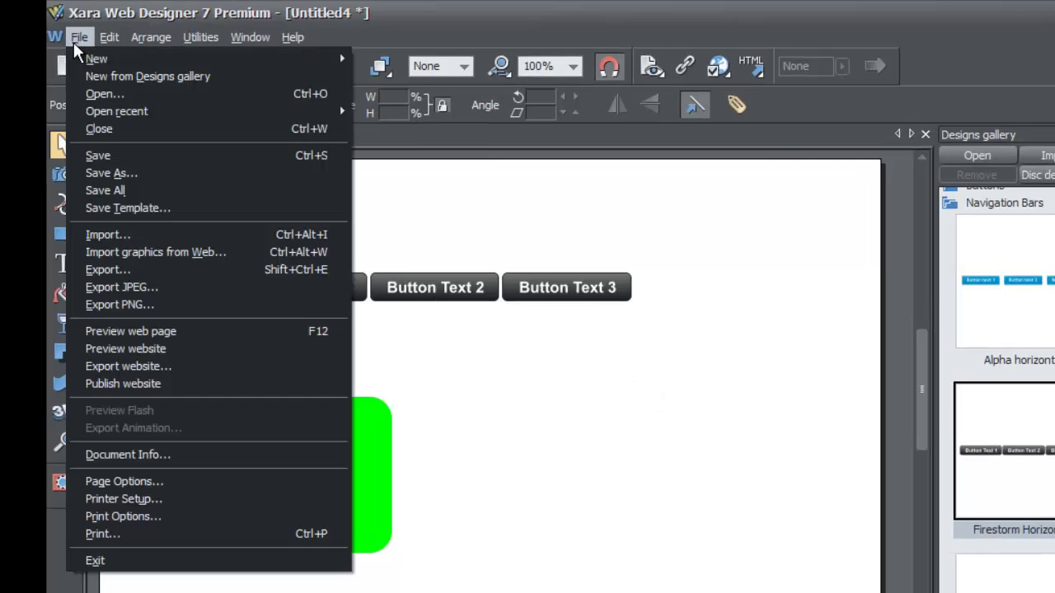
pyautogui.click(188, 347)
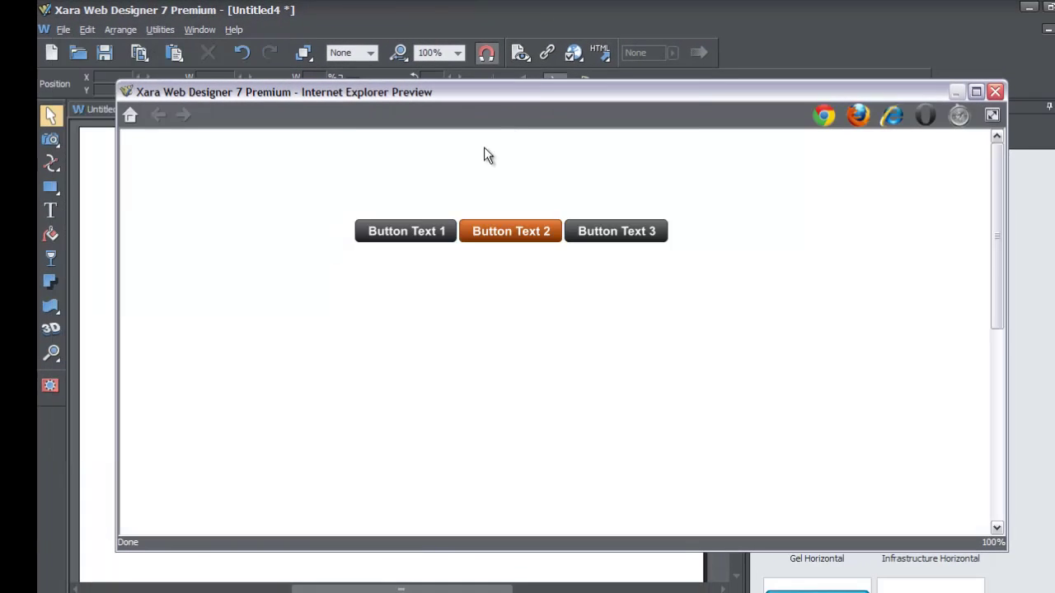
pyautogui.doubleClick(532, 86)
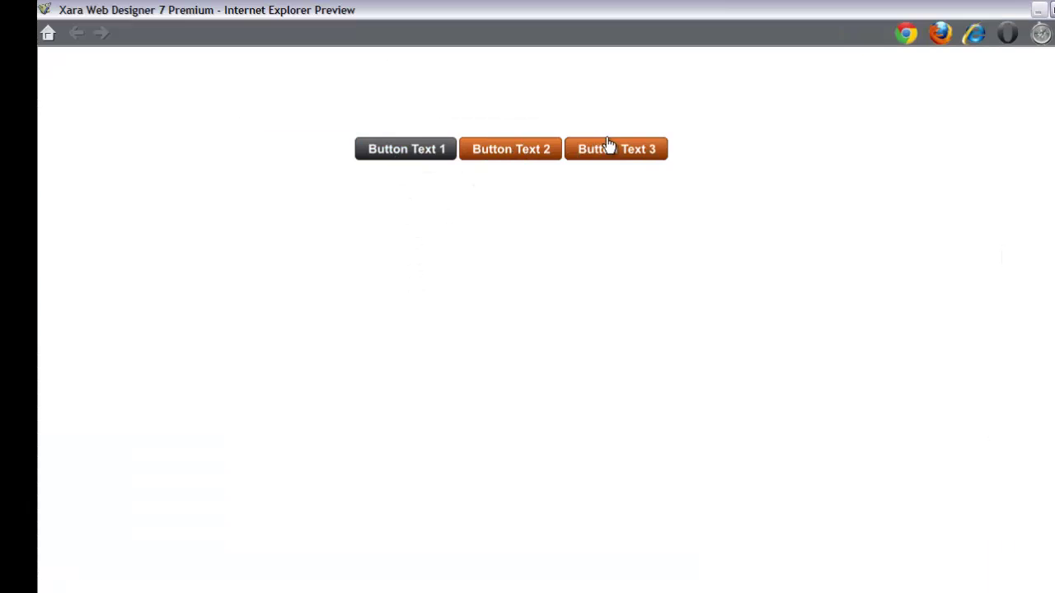
pyautogui.click(406, 157)
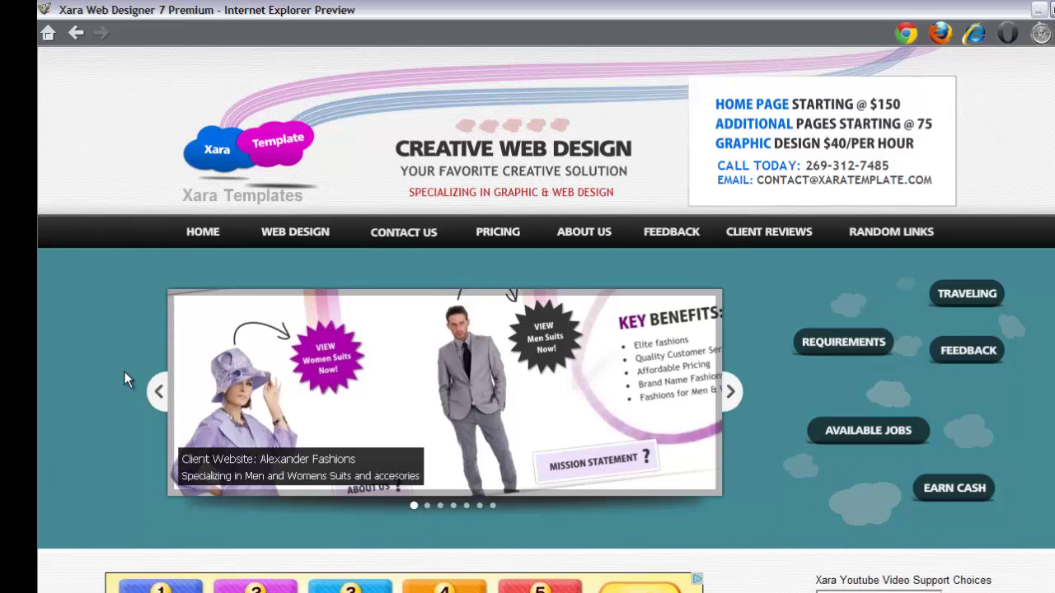
pyautogui.click(76, 34)
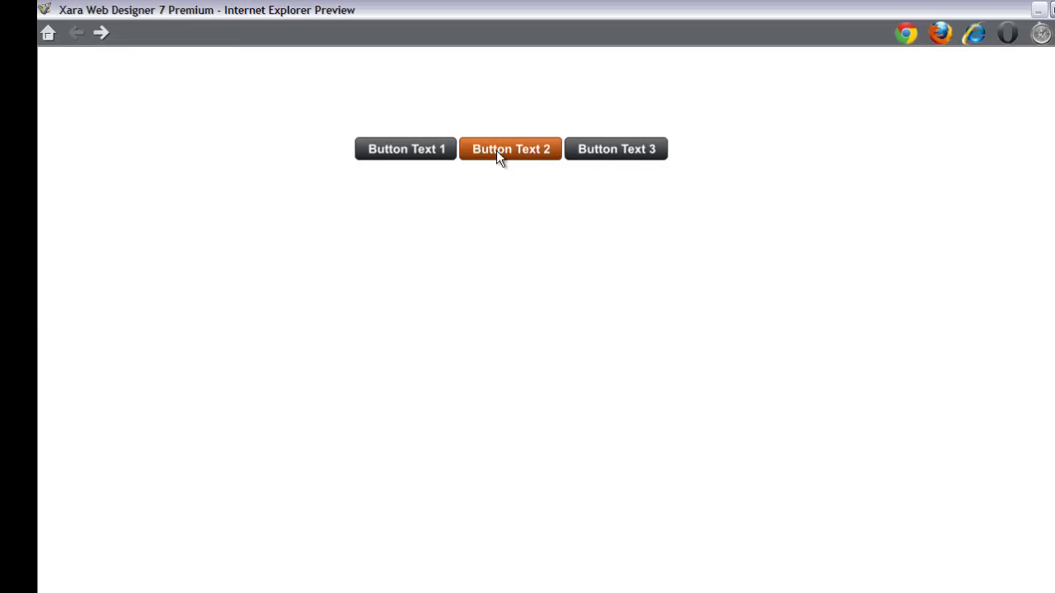
# - Test the Button Text 3 and Button Text 2 page links in the website preview and close the preview
pyautogui.click(628, 152)
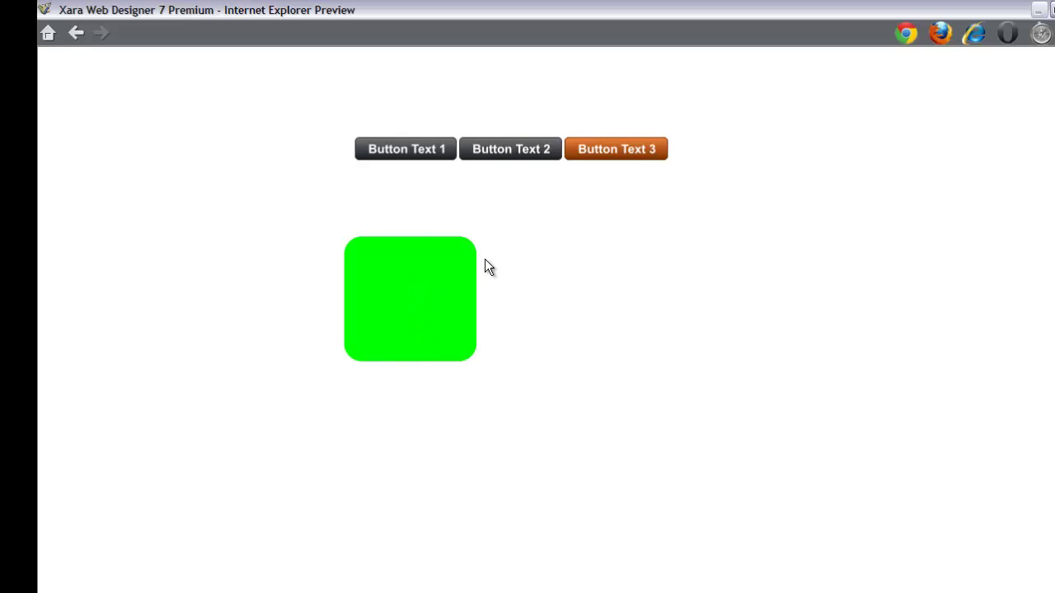
pyautogui.click(515, 157)
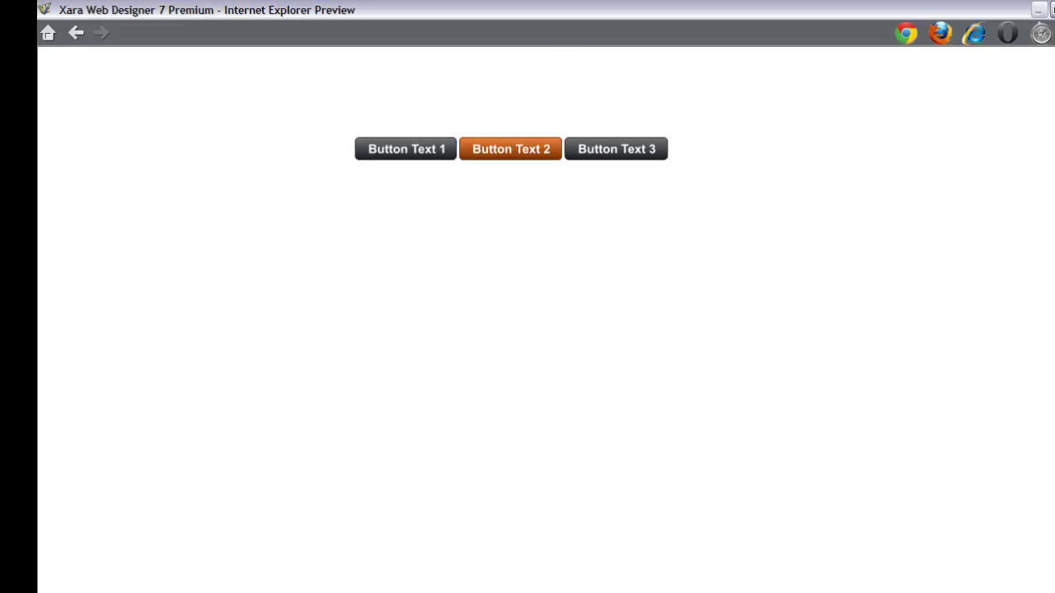
pyautogui.click(1051, 10)
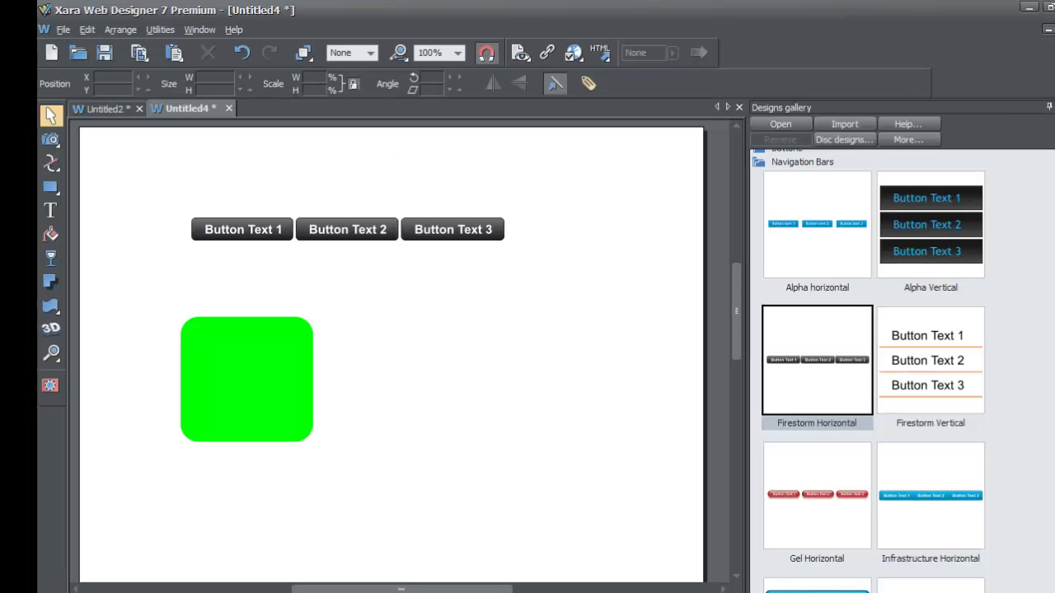
# - Reopen the navigation bar's properties beside the buttons and review the web address link settings of Button Text 1
pyautogui.doubleClick(342, 231)
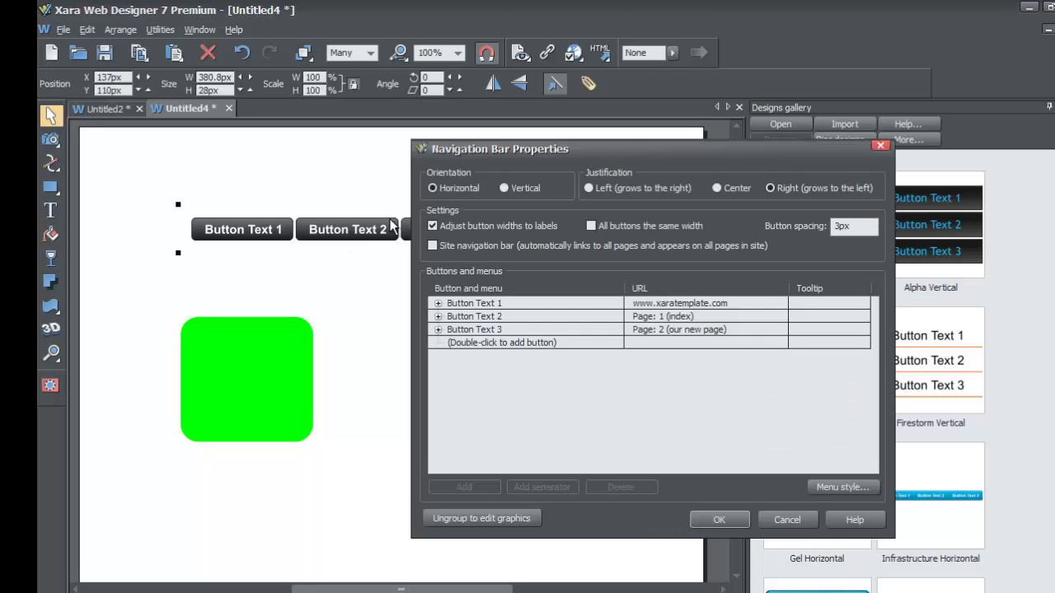
pyautogui.moveTo(559, 158); pyautogui.dragTo(673, 150)
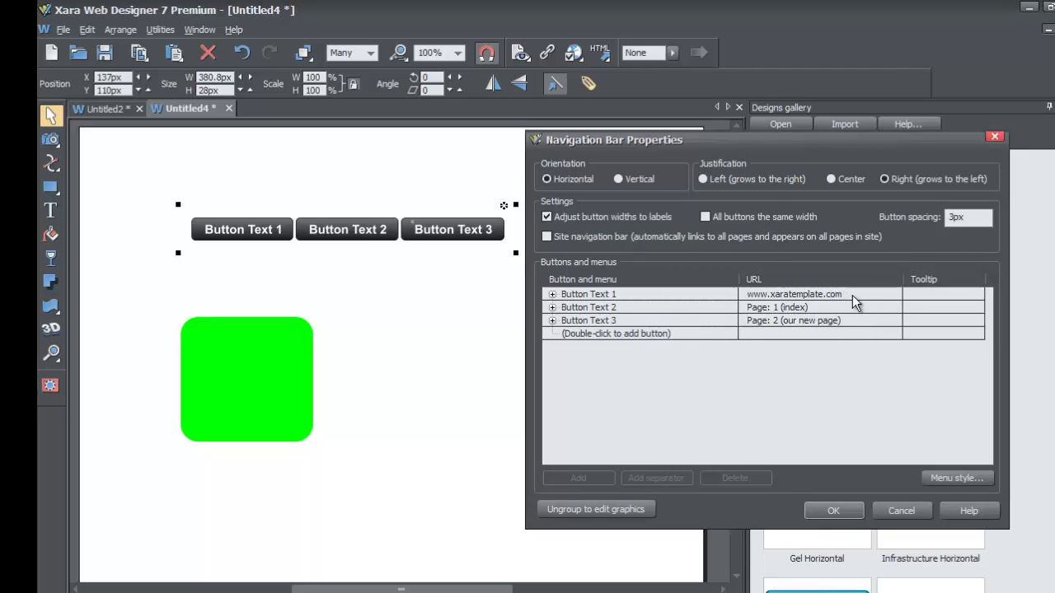
pyautogui.doubleClick(833, 298)
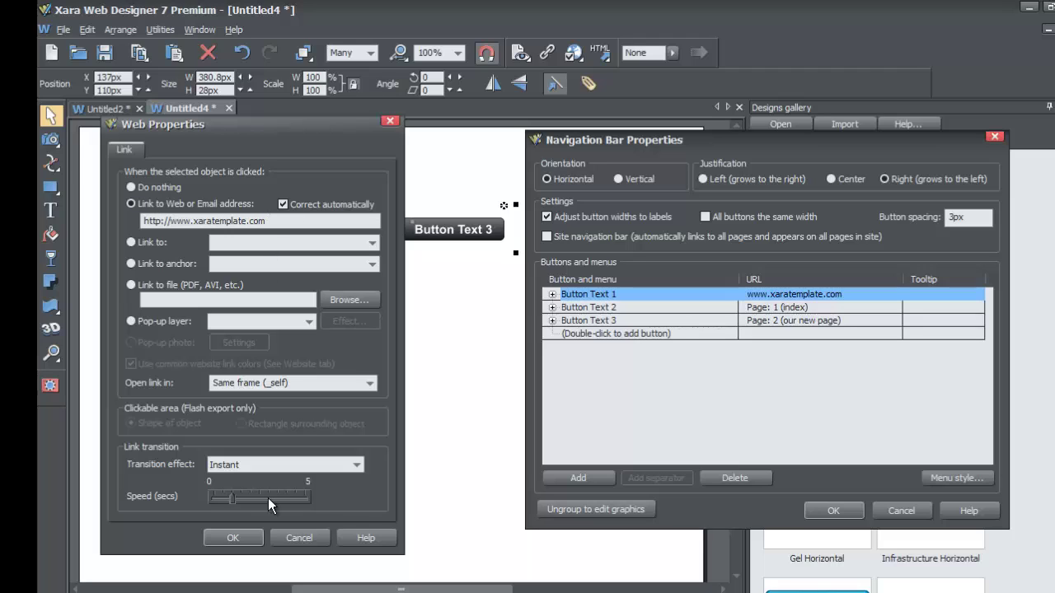
pyautogui.click(233, 537)
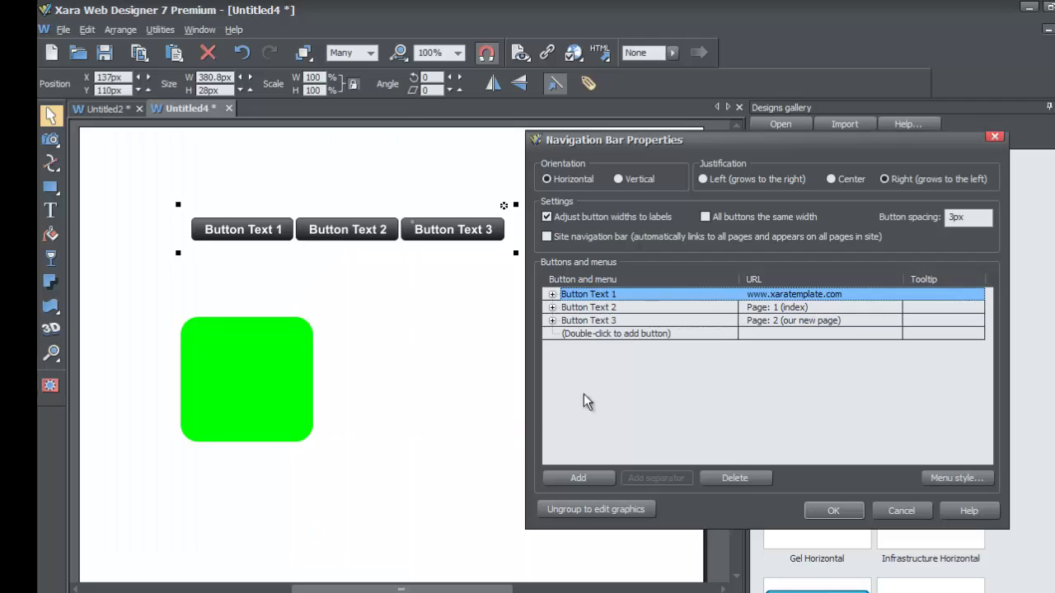
# - Review the page link settings of Button Text 2 and Button Text 3 and confirm the navigation bar properties
pyautogui.doubleClick(789, 308)
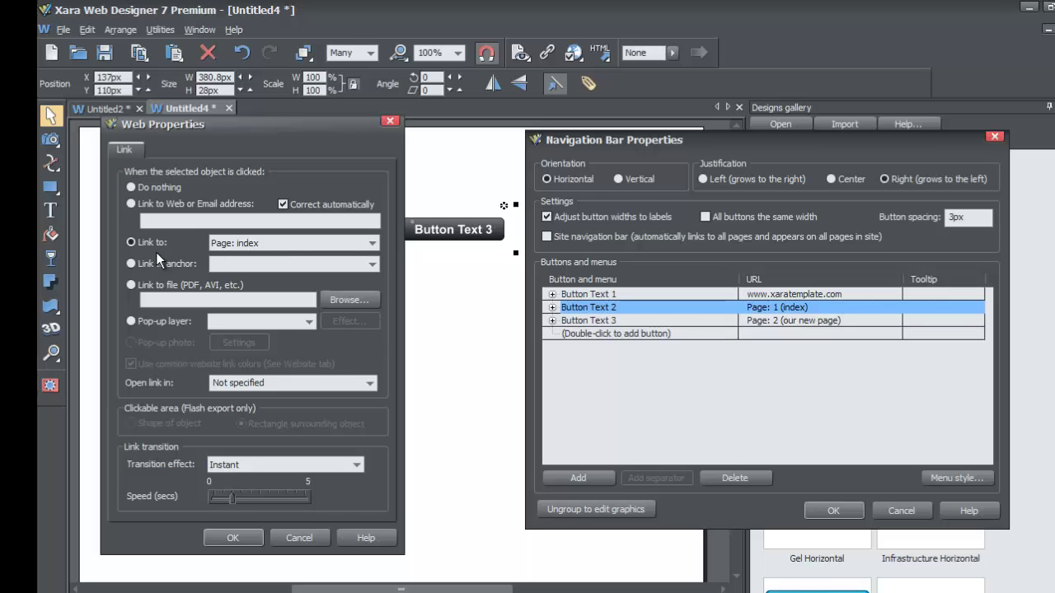
pyautogui.click(252, 537)
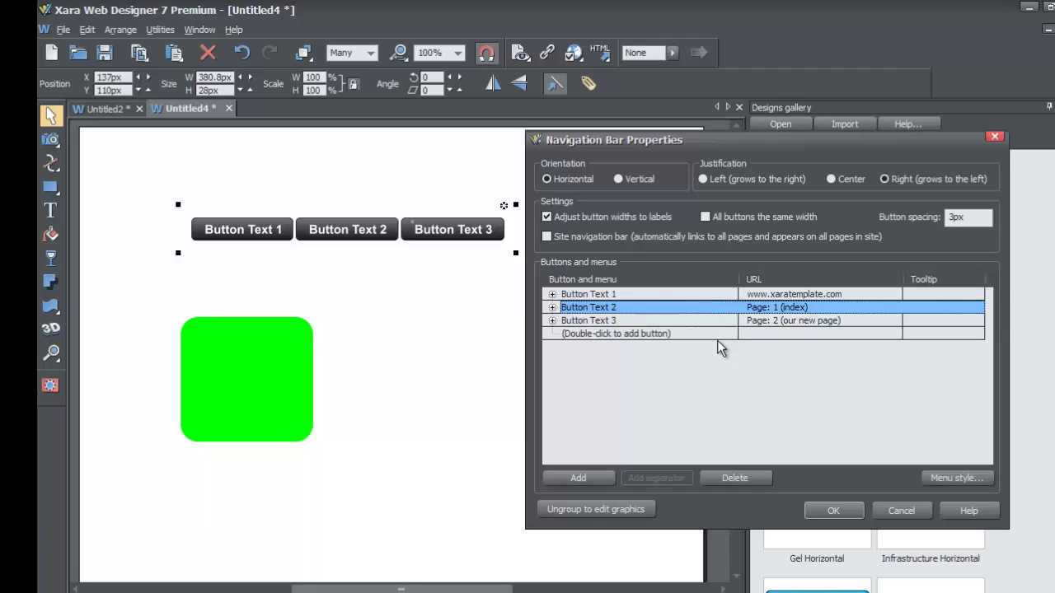
pyautogui.click(784, 323)
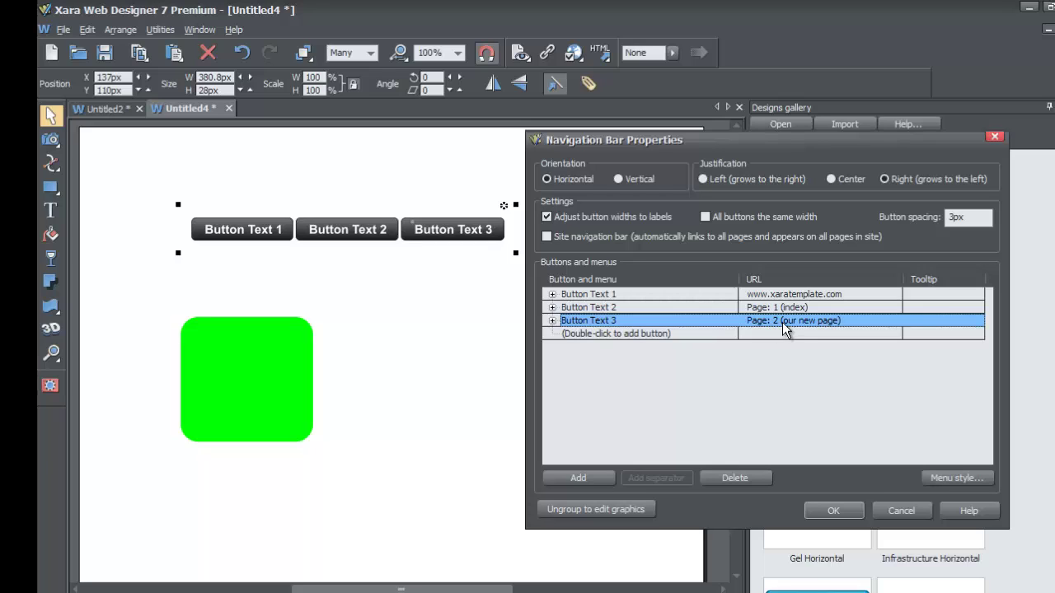
pyautogui.doubleClick(792, 322)
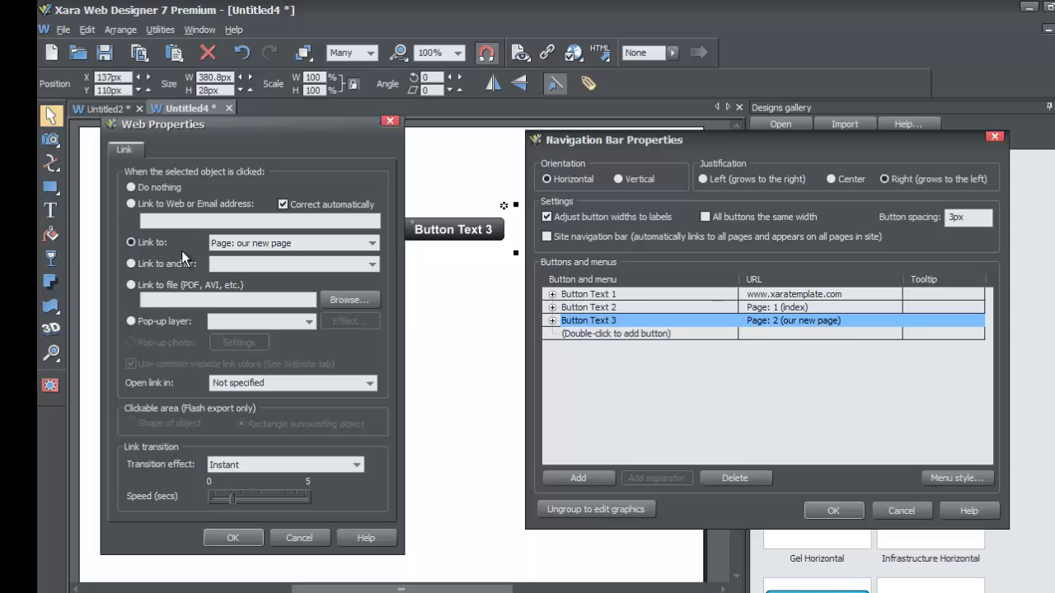
pyautogui.click(235, 540)
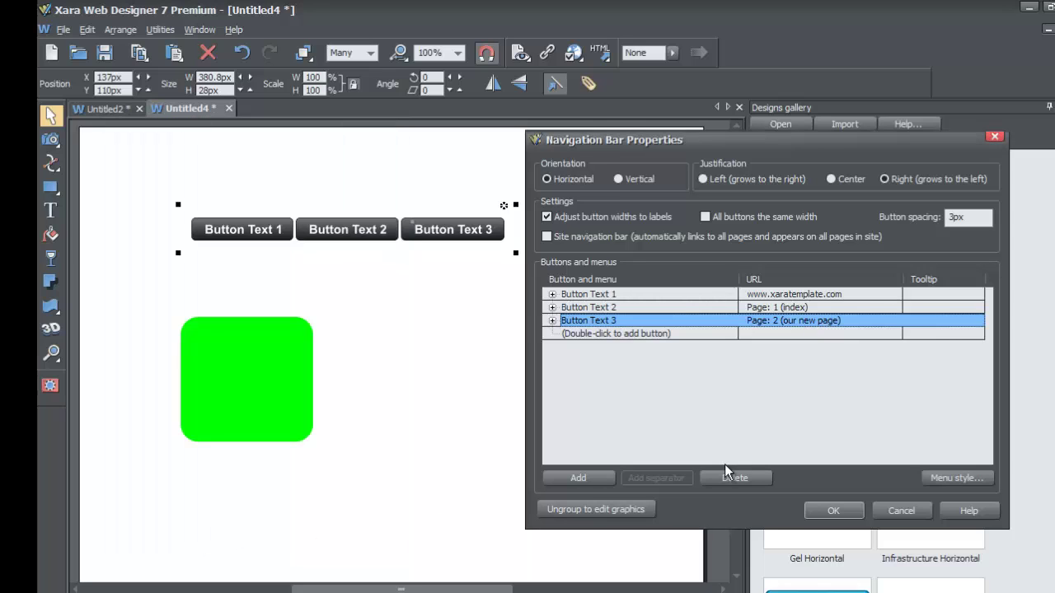
pyautogui.click(834, 512)
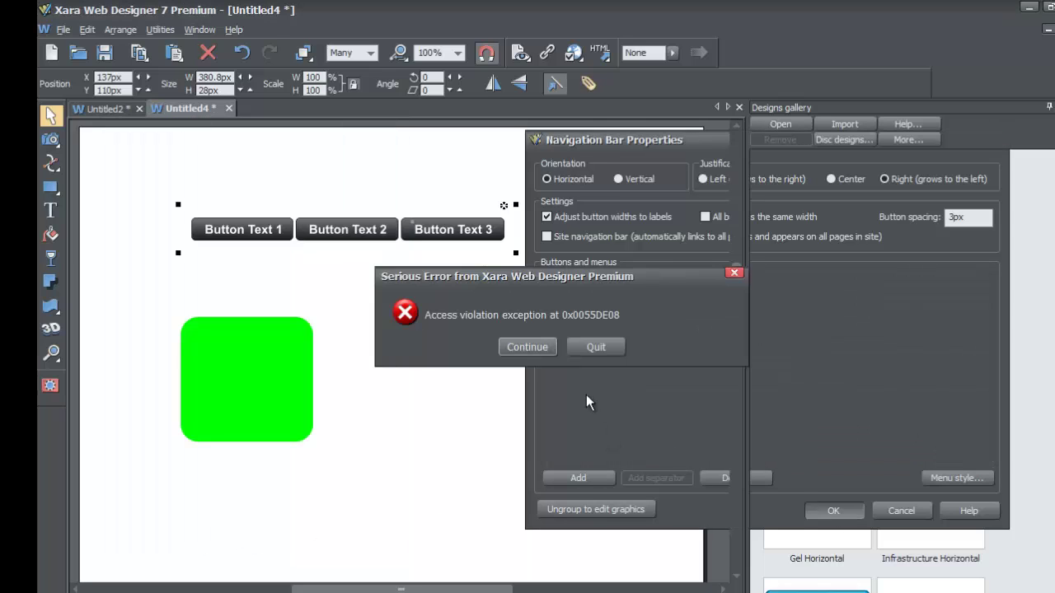